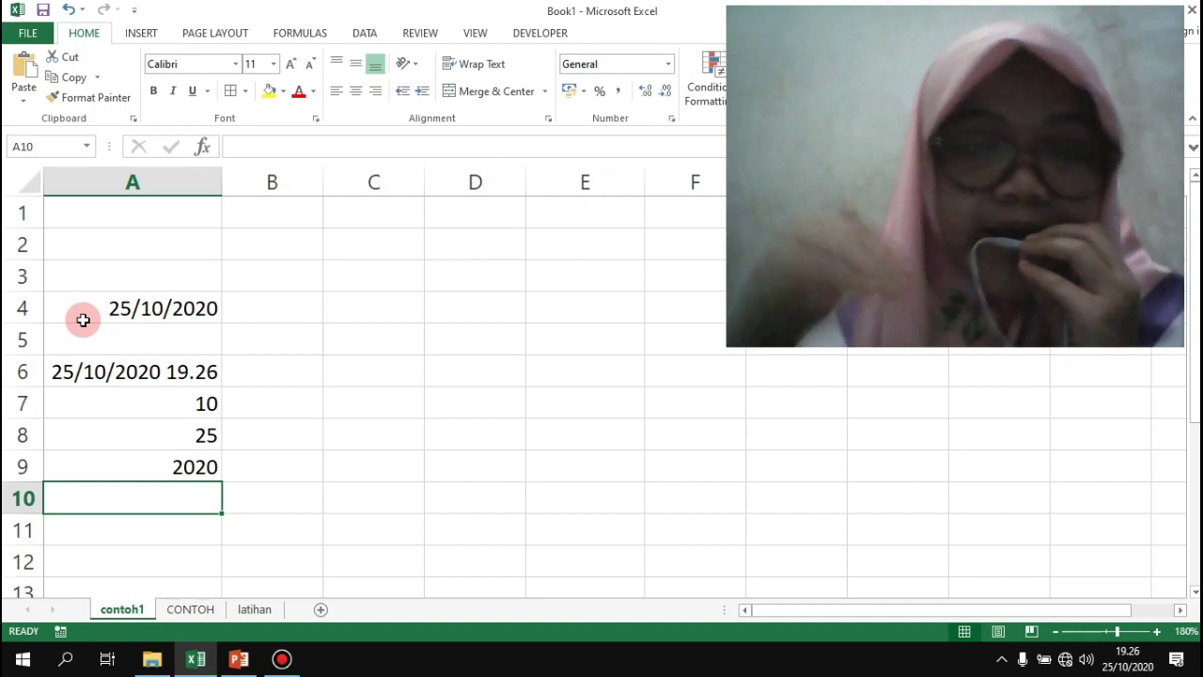
type("=")
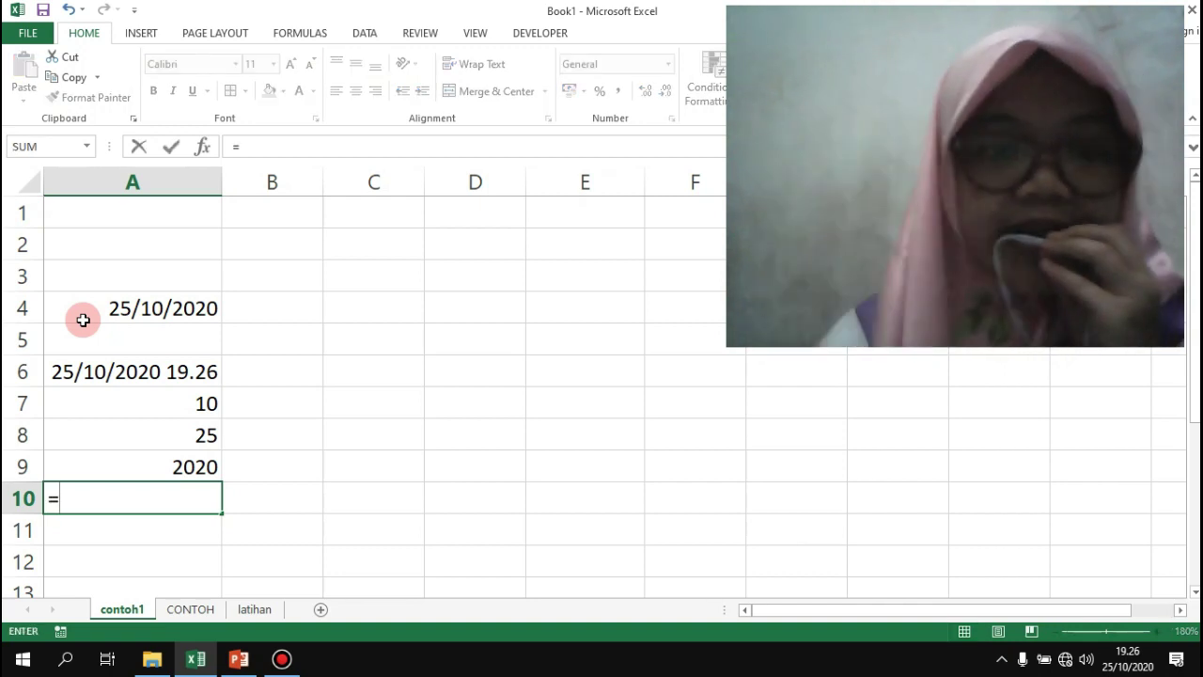
key("Escape")
key("Up")
key("Up")
key("Down")
key("Up")
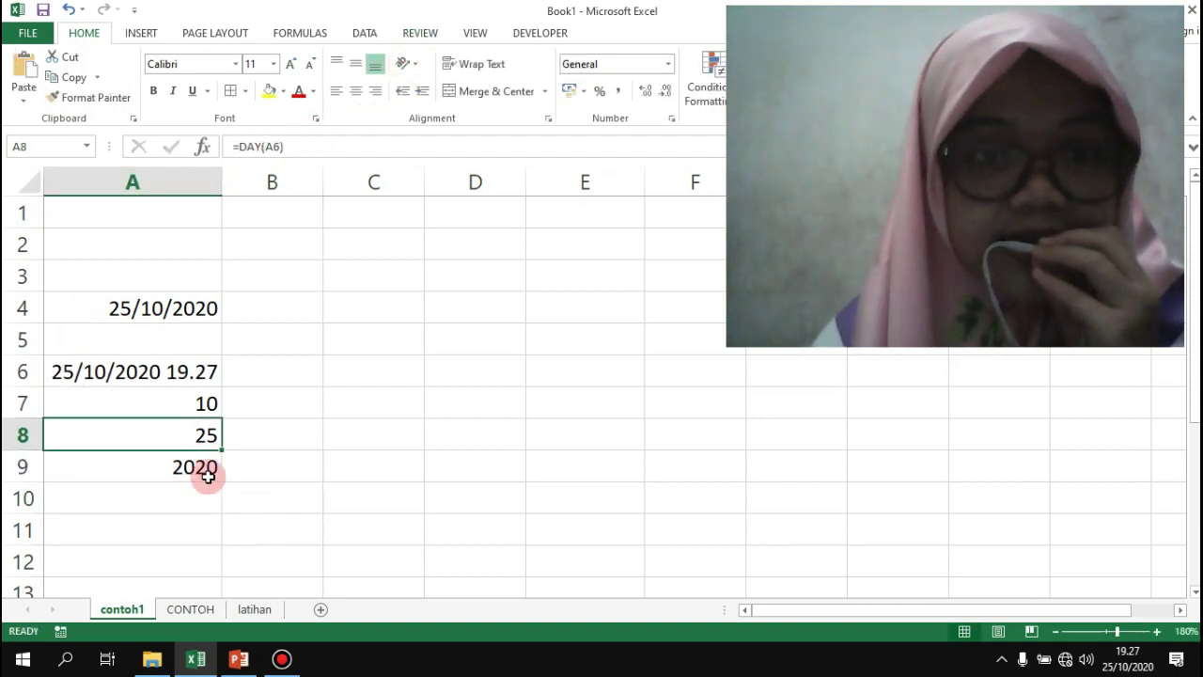
Enter the formula =TEXT(A6;"DDDD") in cell A10 to return the day name of the date in A6.
left_click(72, 491)
type("=te")
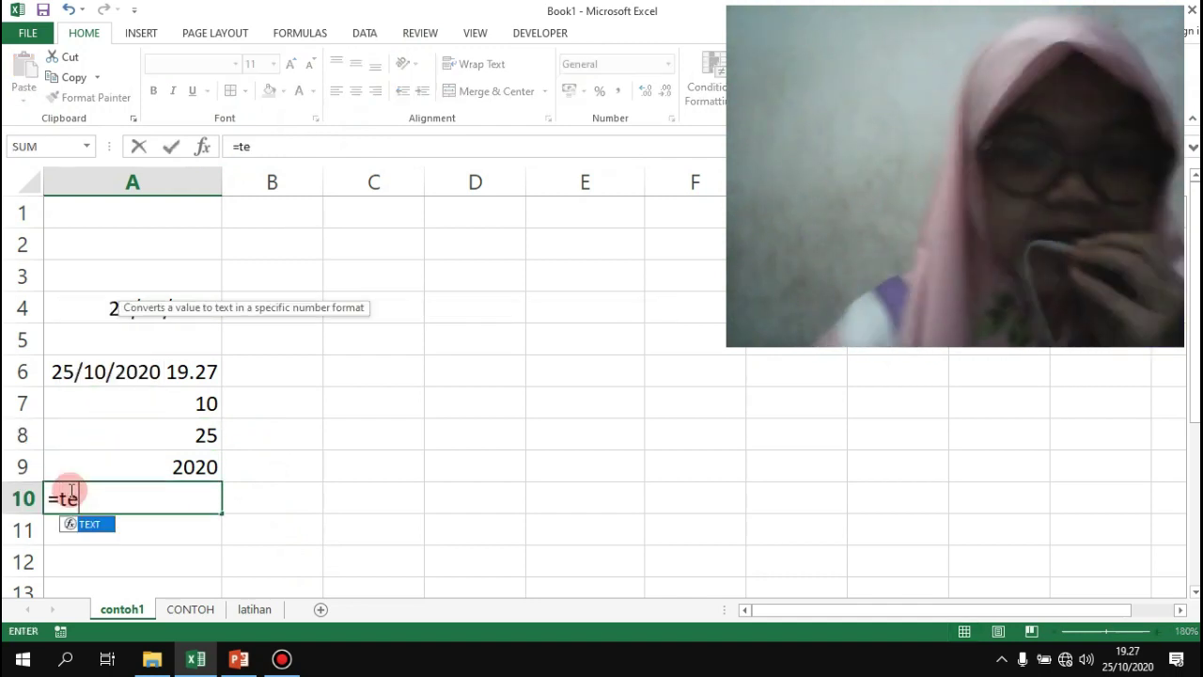
type("x")
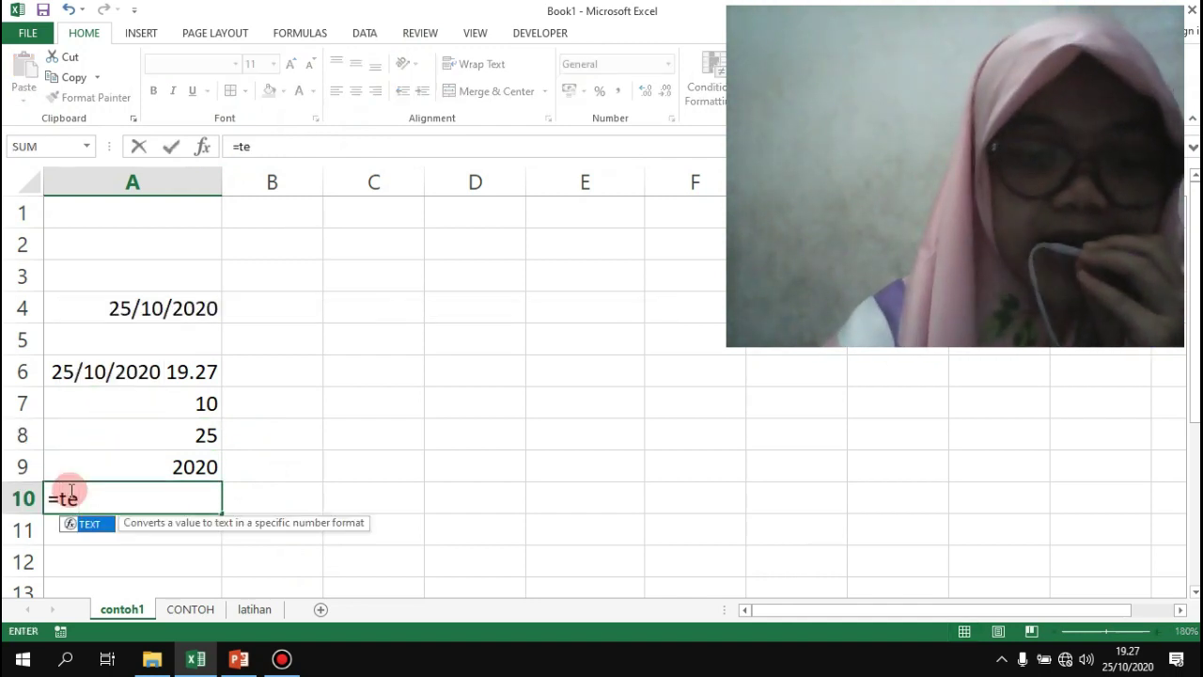
type("t")
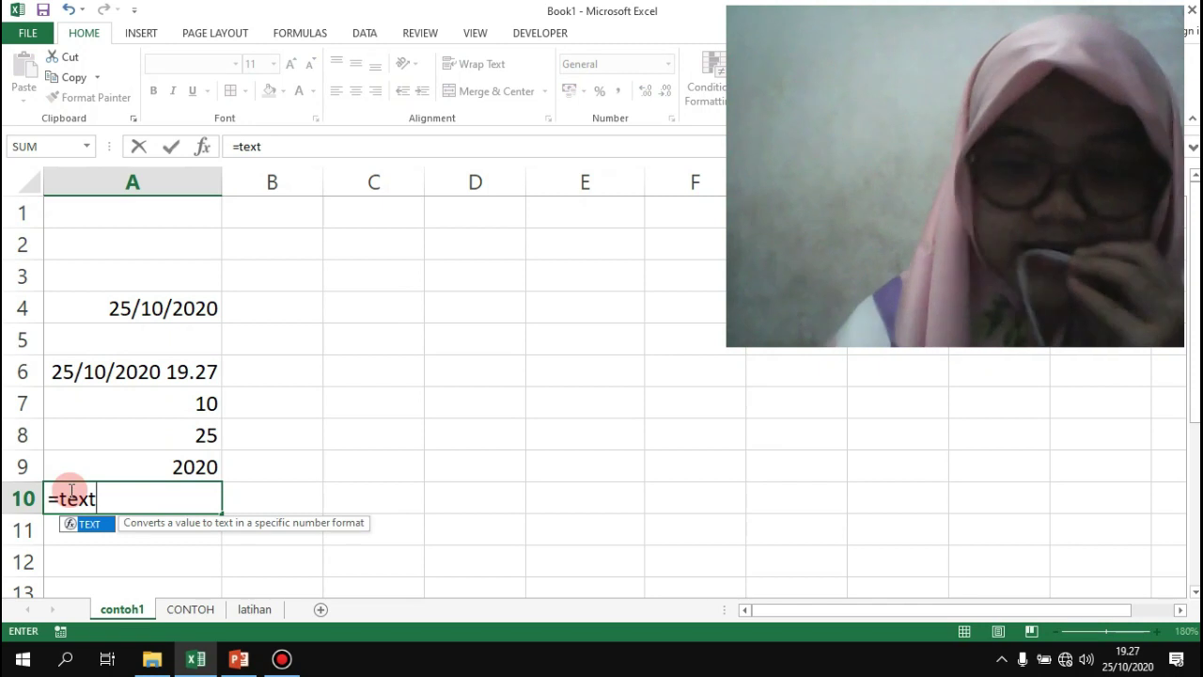
type("(")
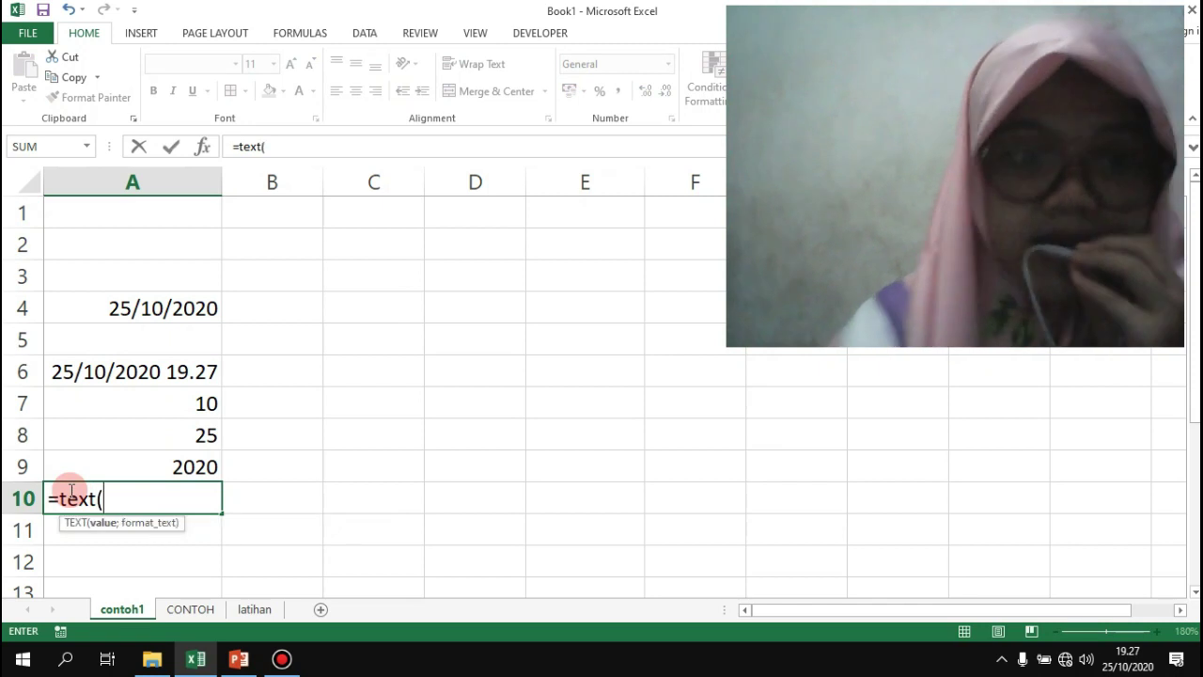
left_click(105, 374)
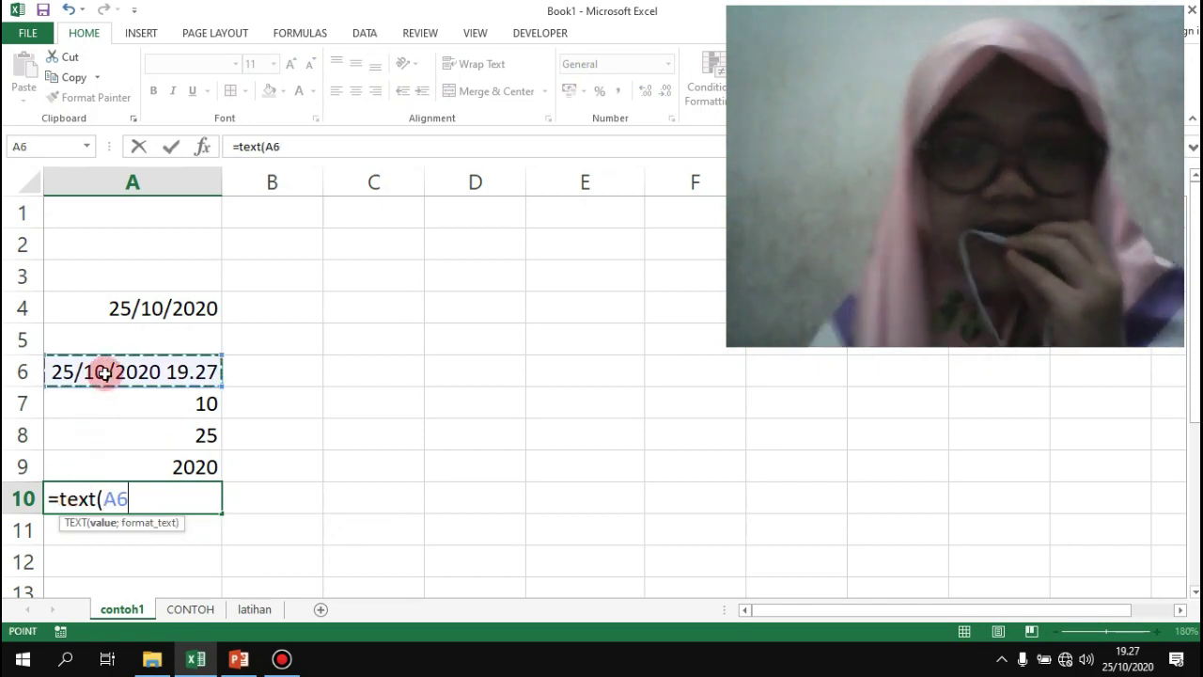
type(";\"DDDD")
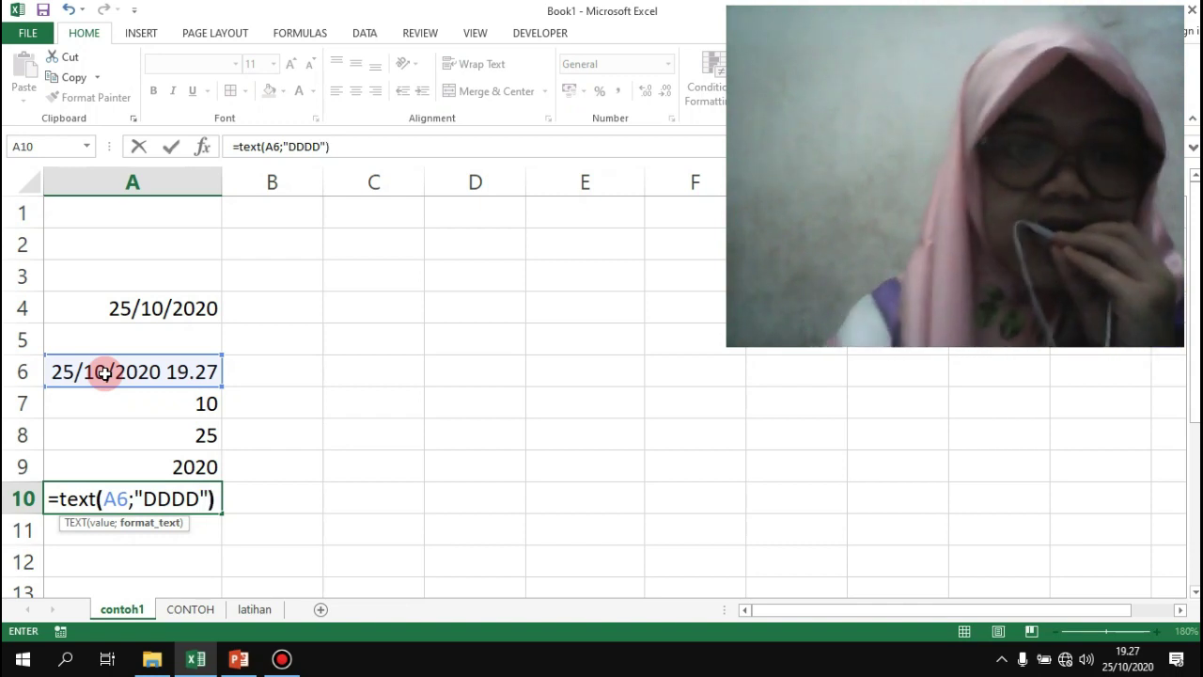
key("Return")
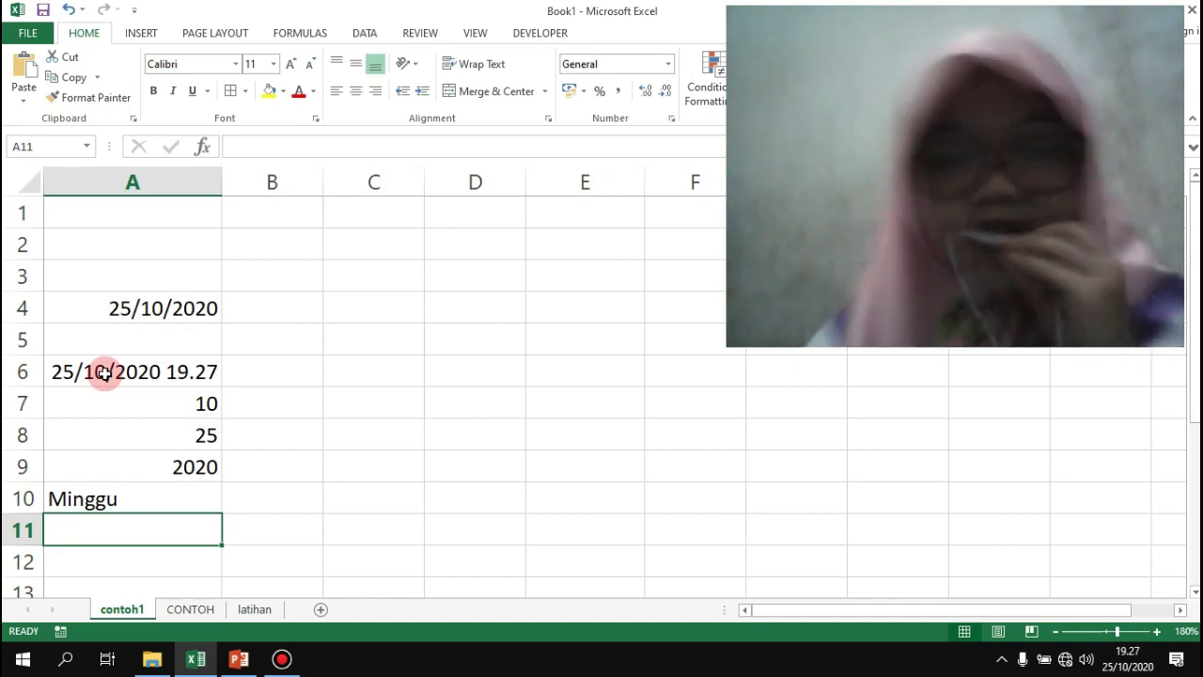
Enter the formula =TEXT(A6;"MMMM") in cell A11 to return the month name of the date in A6.
left_click(208, 403)
left_click(120, 527)
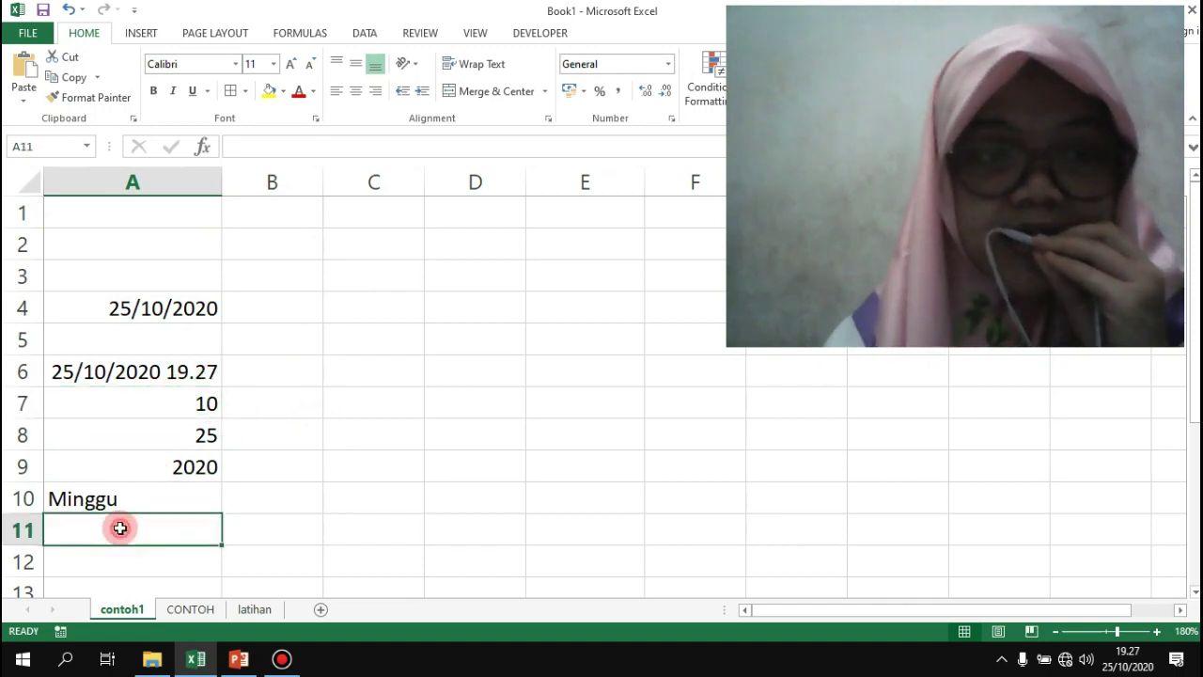
type("=")
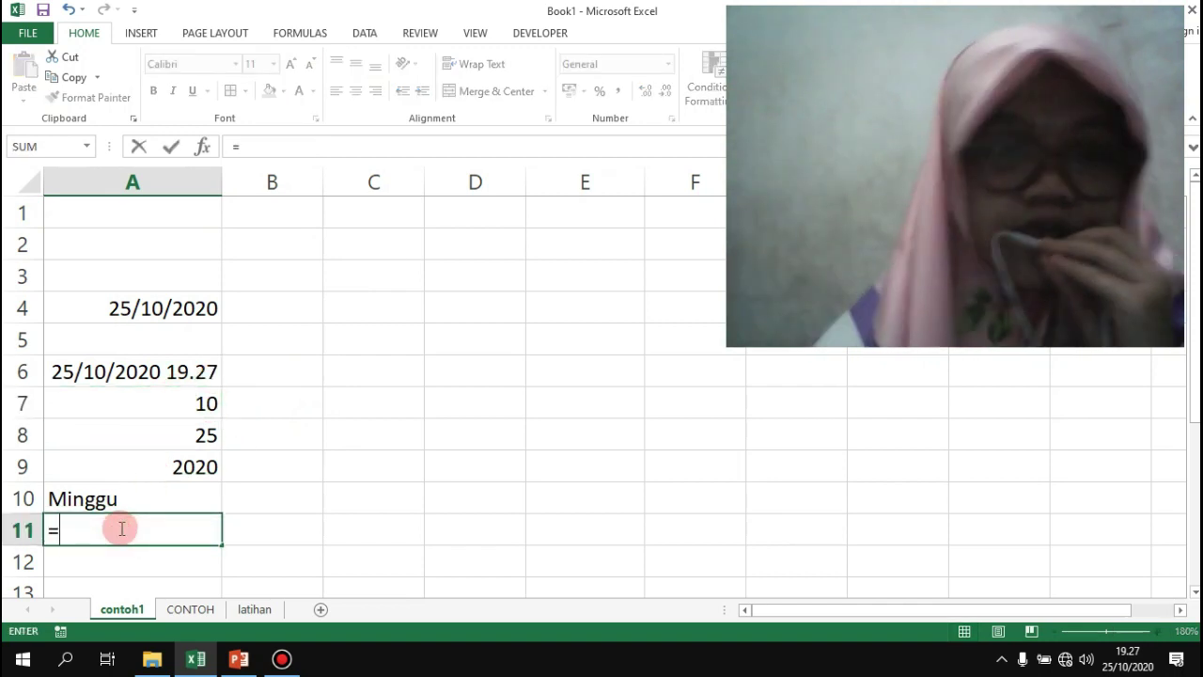
type("TEXT(")
left_click(80, 385)
type(";\"MMMM\")")
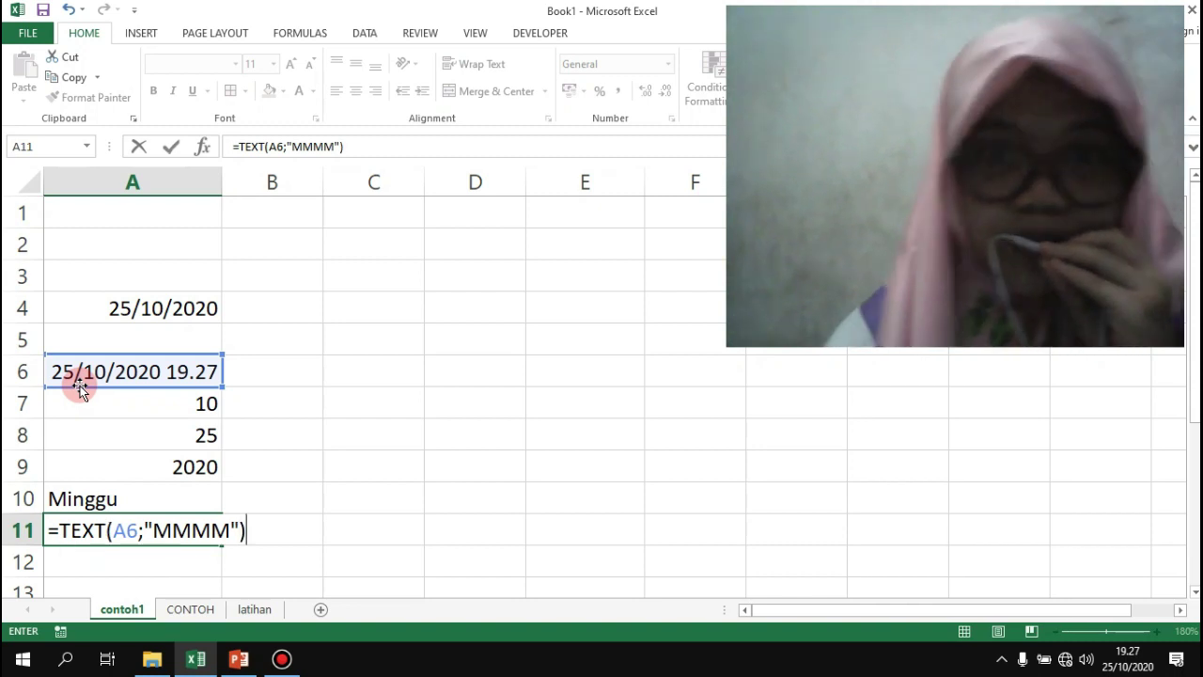
key("Return")
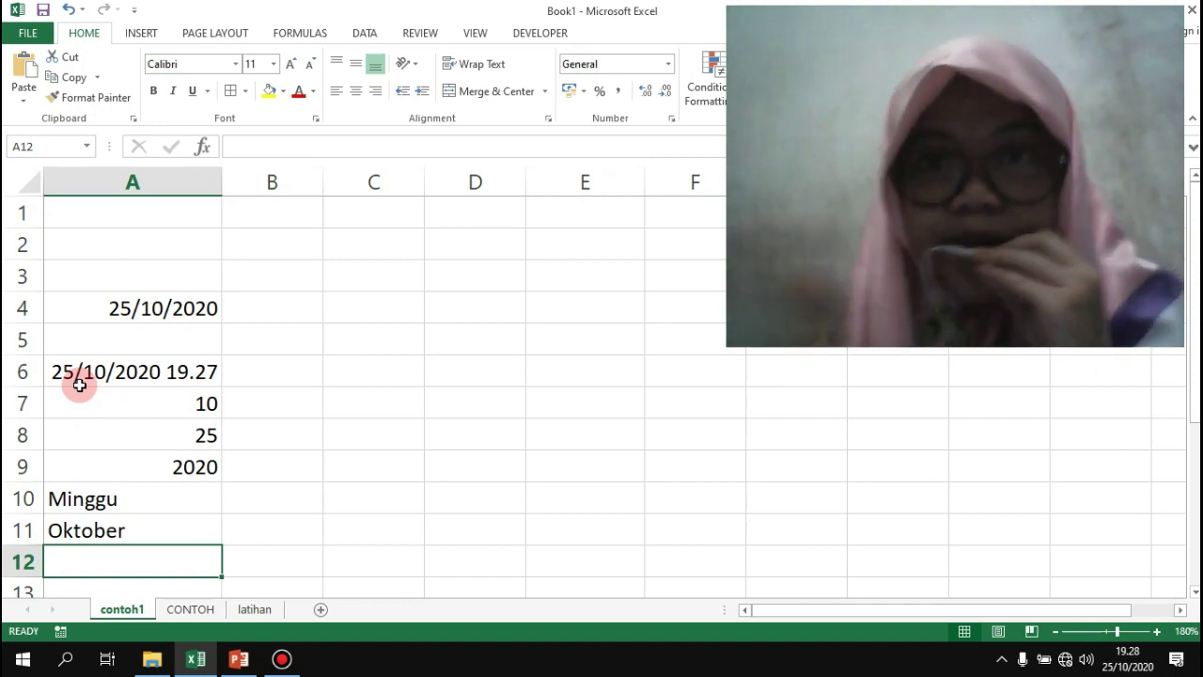
Enter the formula =TEXT(A6;"DD") in cell B7 to return the two-digit day of the date in A6.
key("Up")
key("Up")
key("Up")
key("Up")
key("Up")
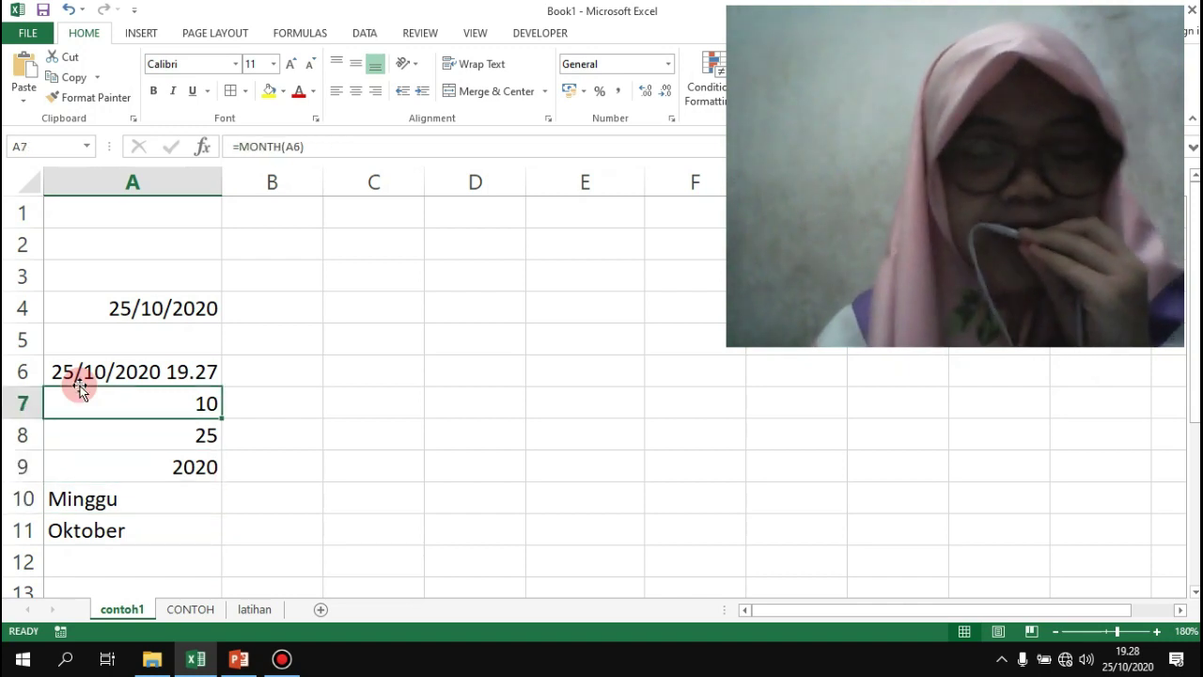
key("Right")
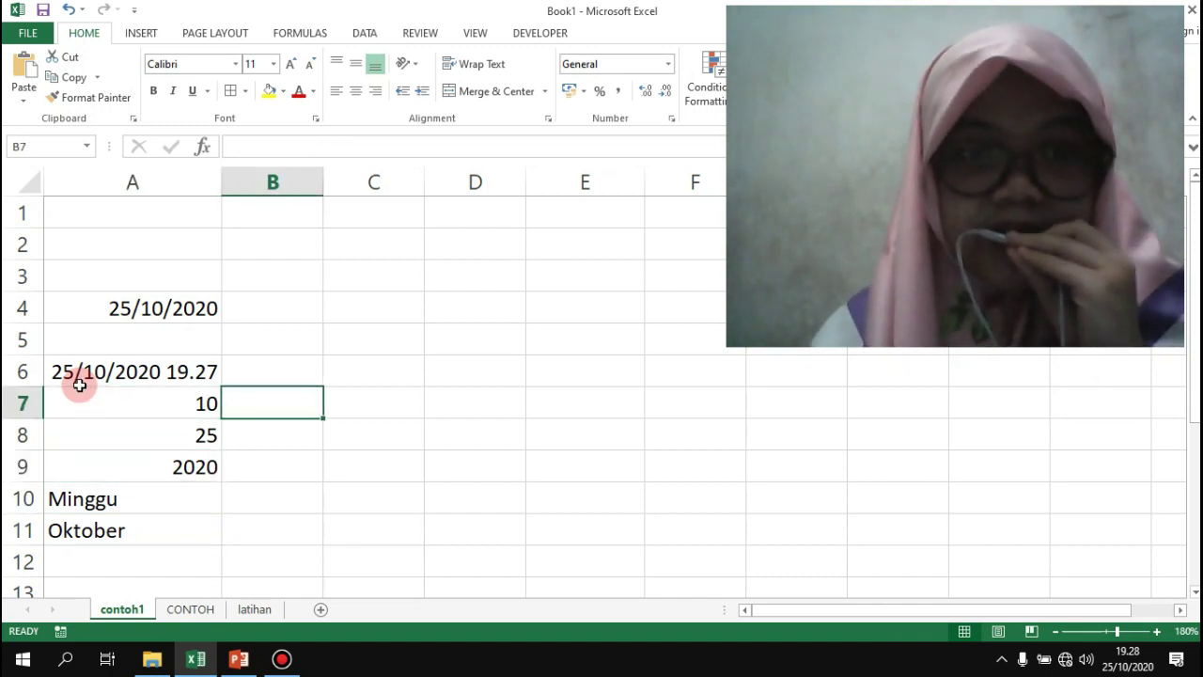
type("=TEXT(")
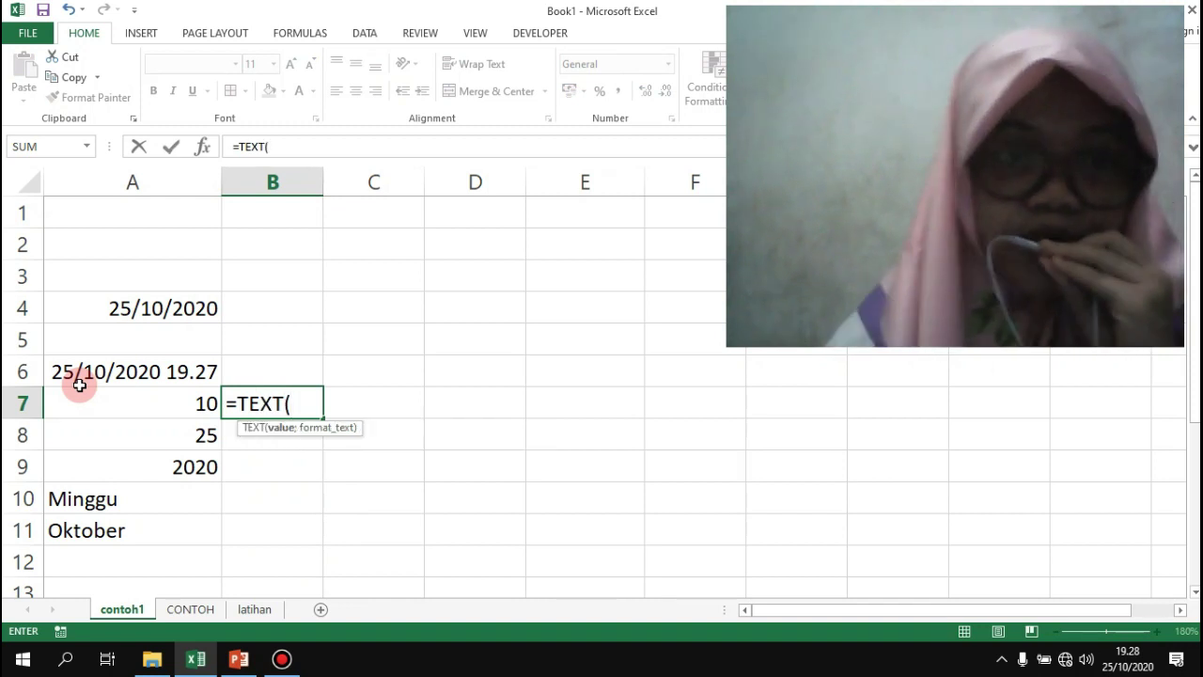
left_click(85, 375)
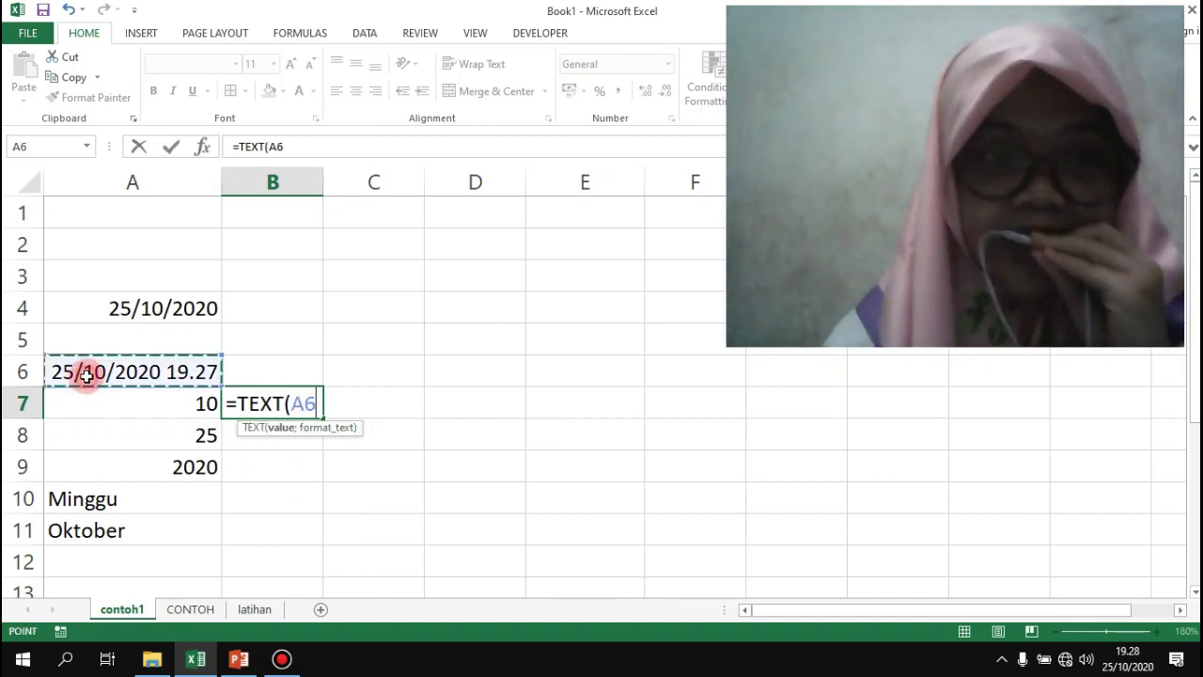
type(";\"DD")
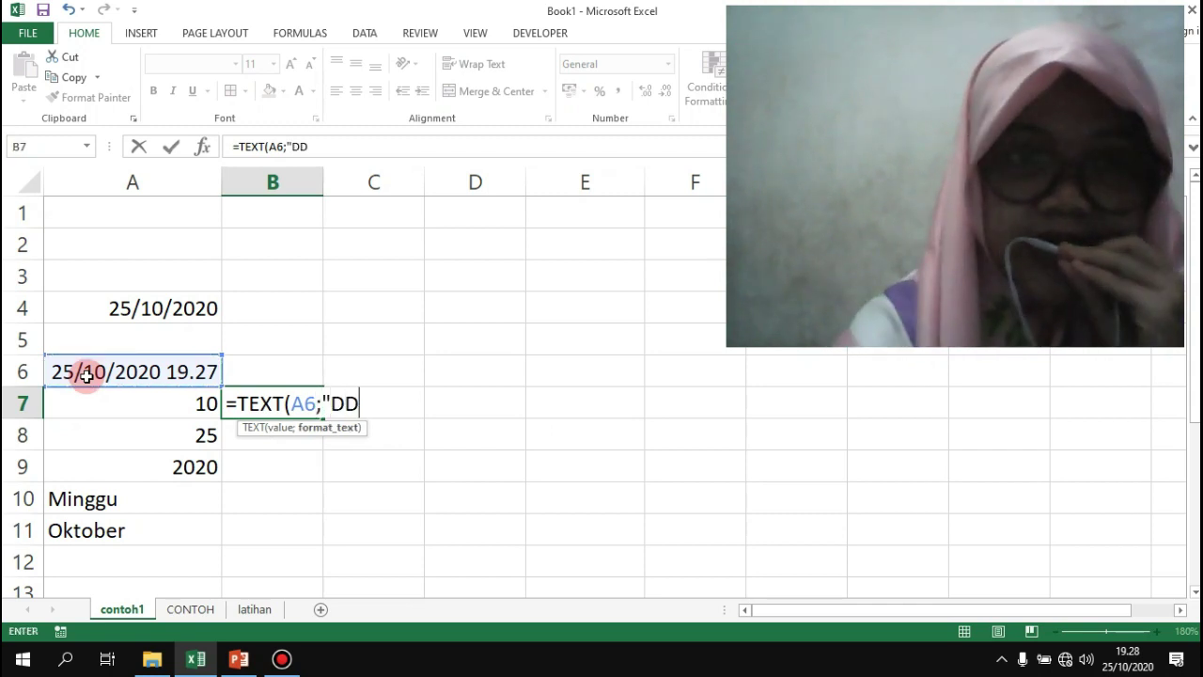
type("\"")
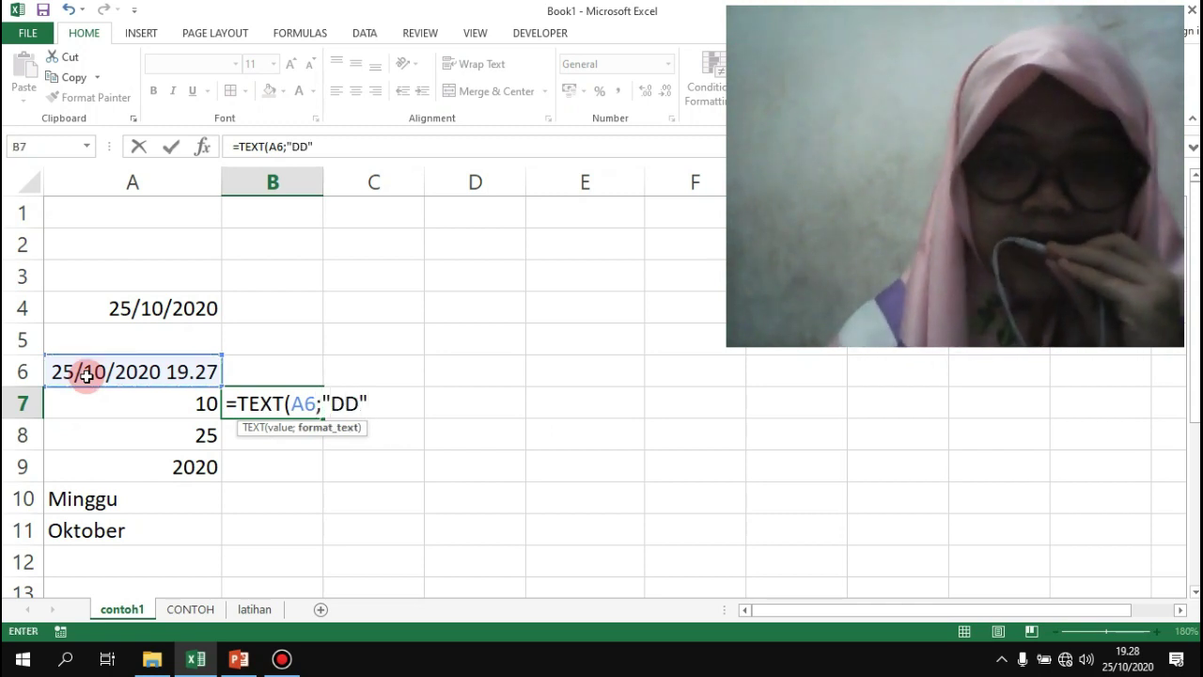
type(")")
key("Return")
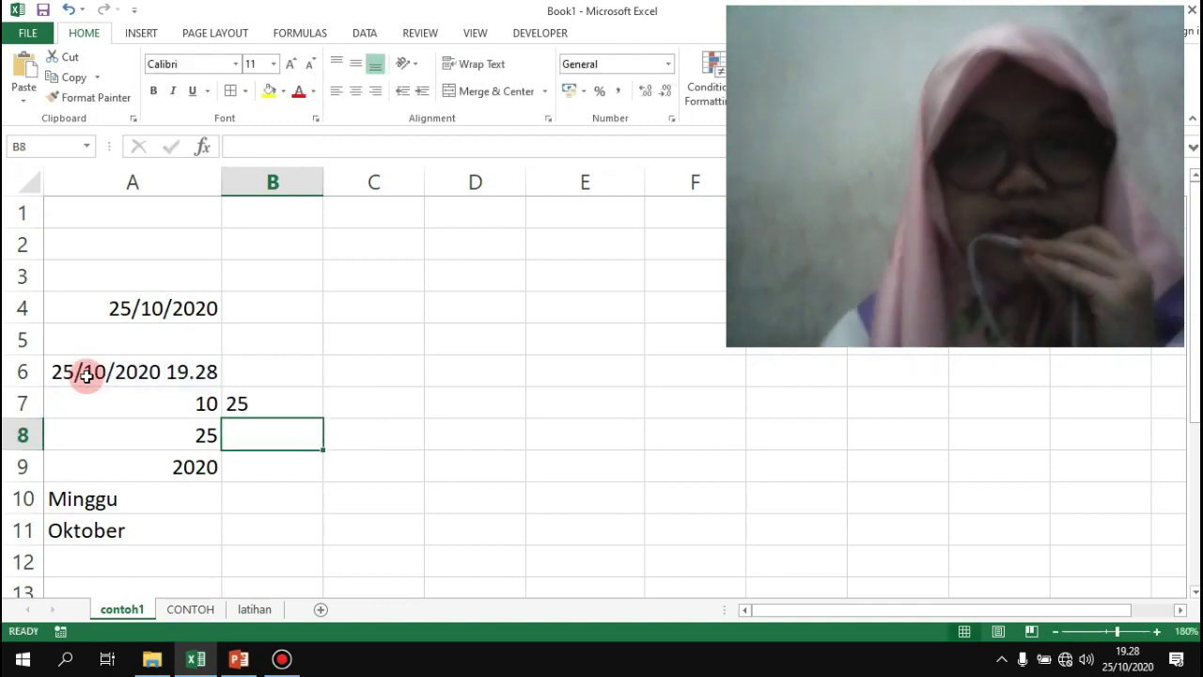
Compare the DAY formula in cell A8 with the TEXT formula in cell B7.
key("Up")
key("Down")
key("Left")
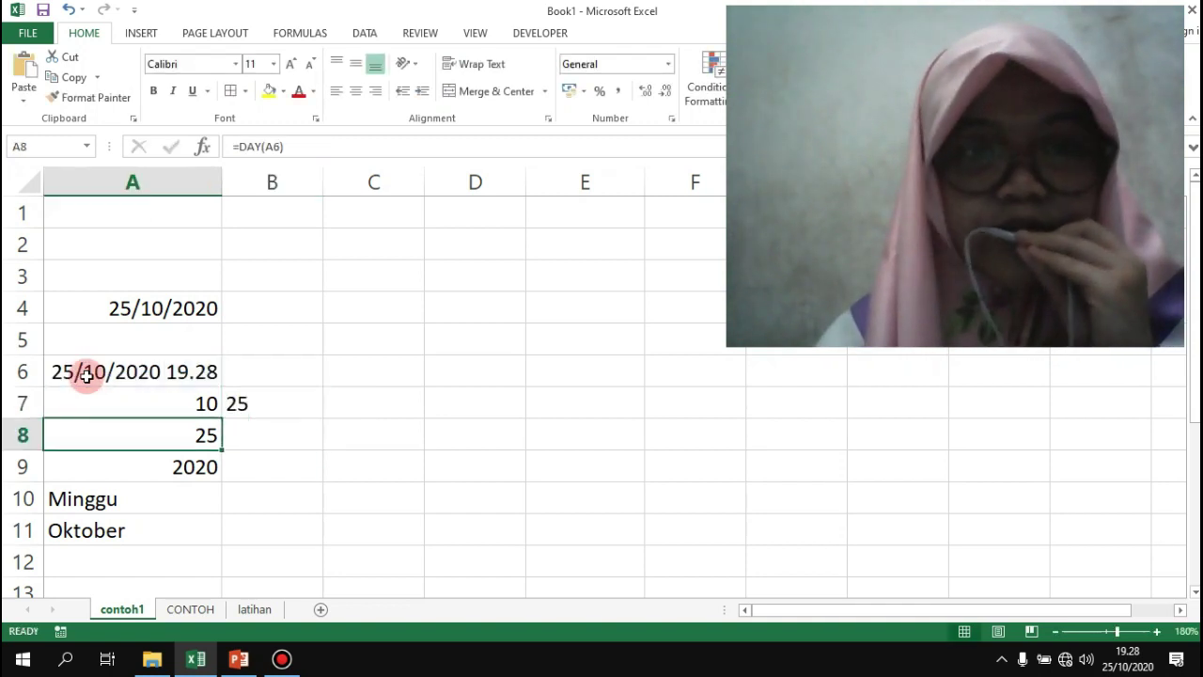
key("Right")
key("Up")
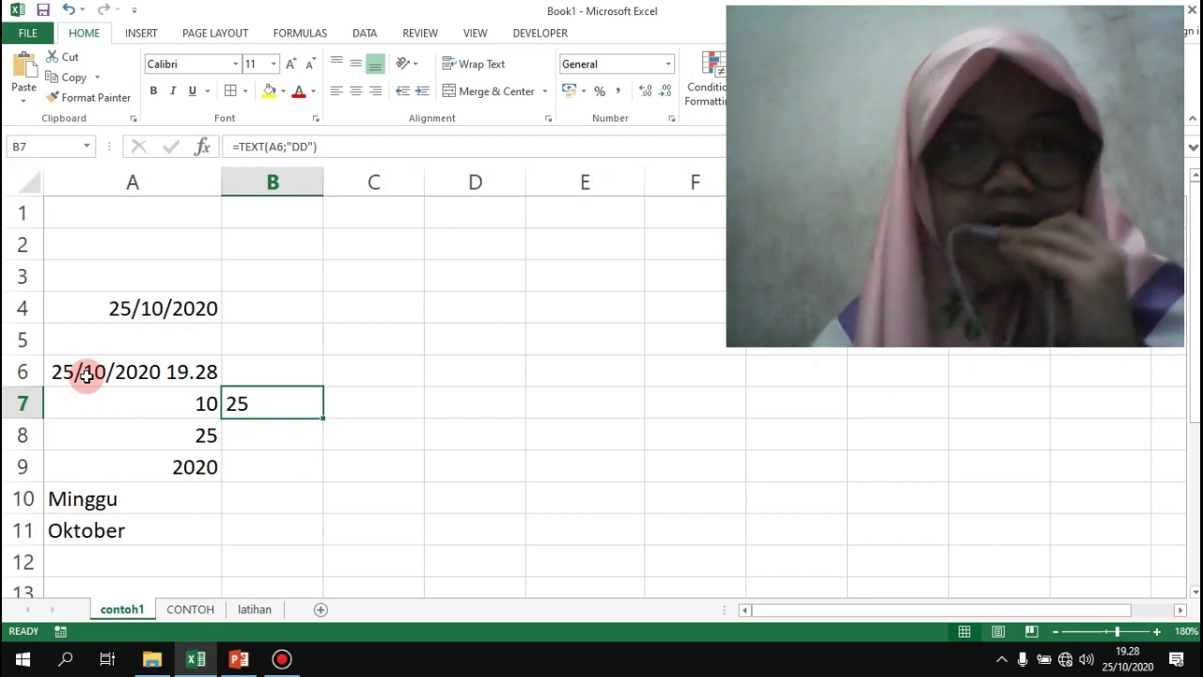
left_click(323, 149)
double_click(322, 149)
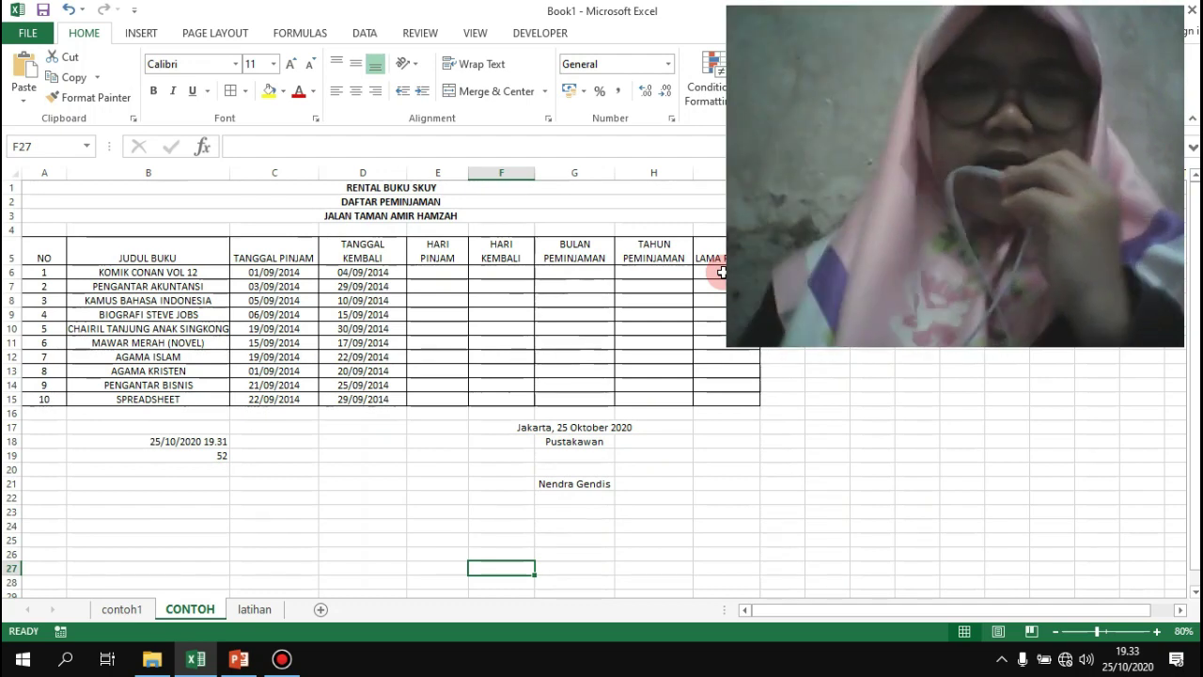
left_click(415, 330)
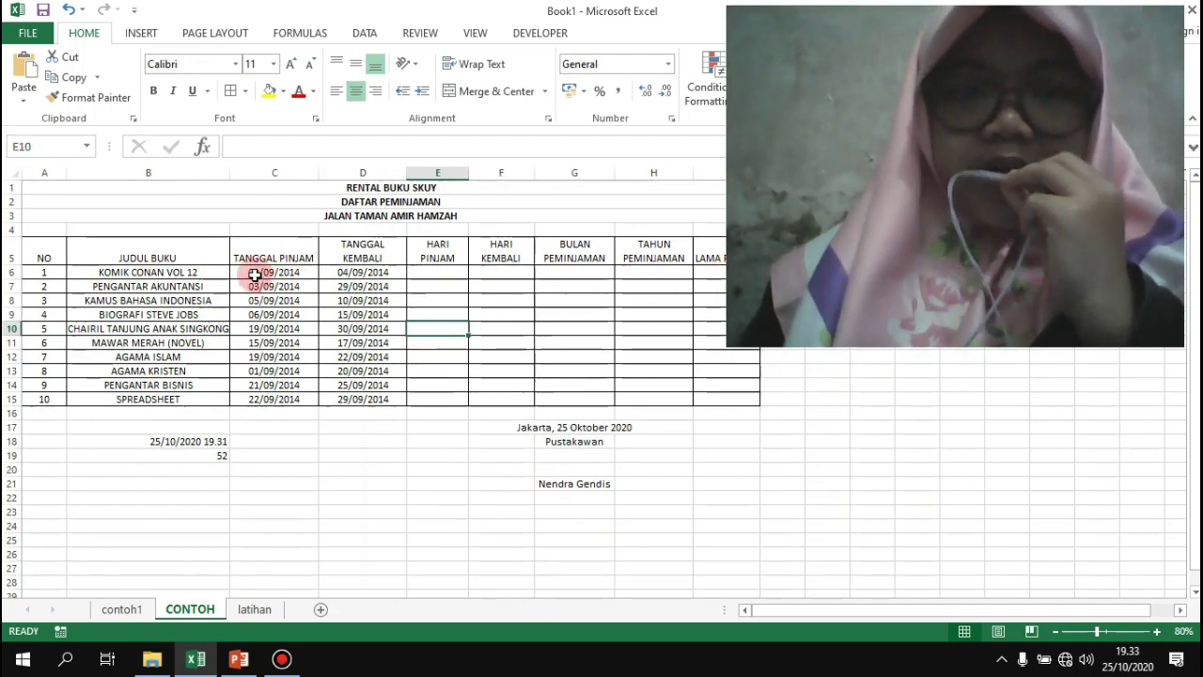
left_click_drag(254, 275, 357, 409)
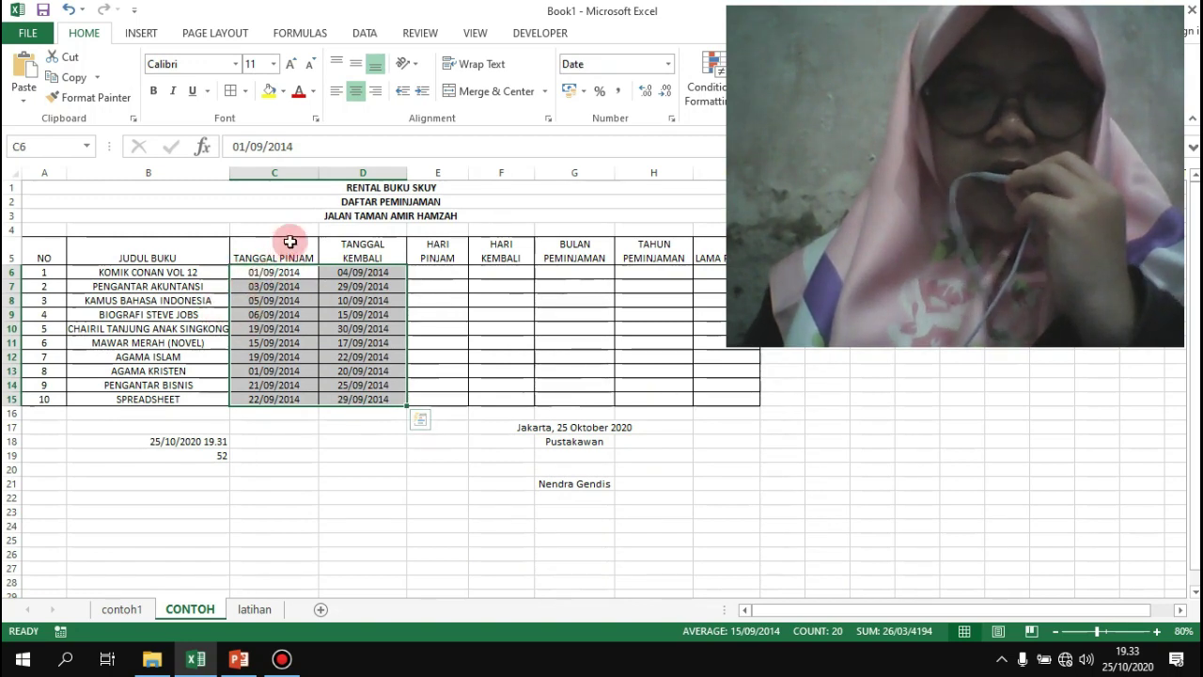
right_click(368, 321)
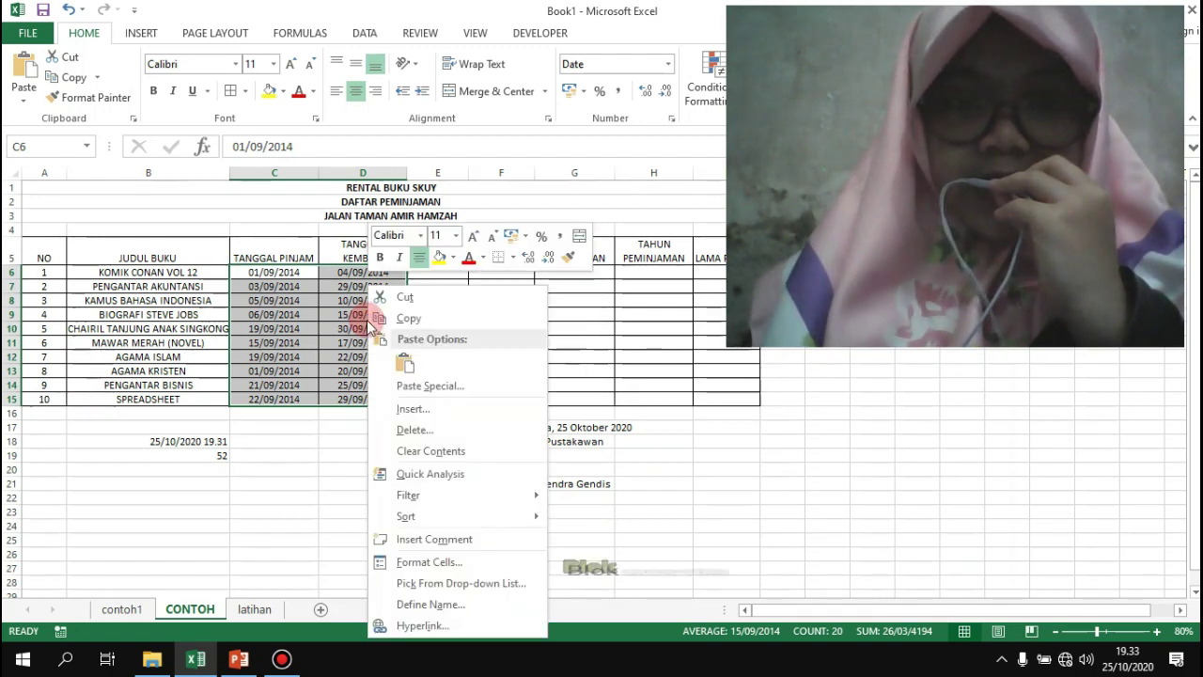
left_click(287, 306)
left_click(259, 284)
Format the loan and return dates in C6:D15 with the "14 Maret 2012" date type and widen columns C and D to fit.
left_click_drag(254, 272, 378, 399)
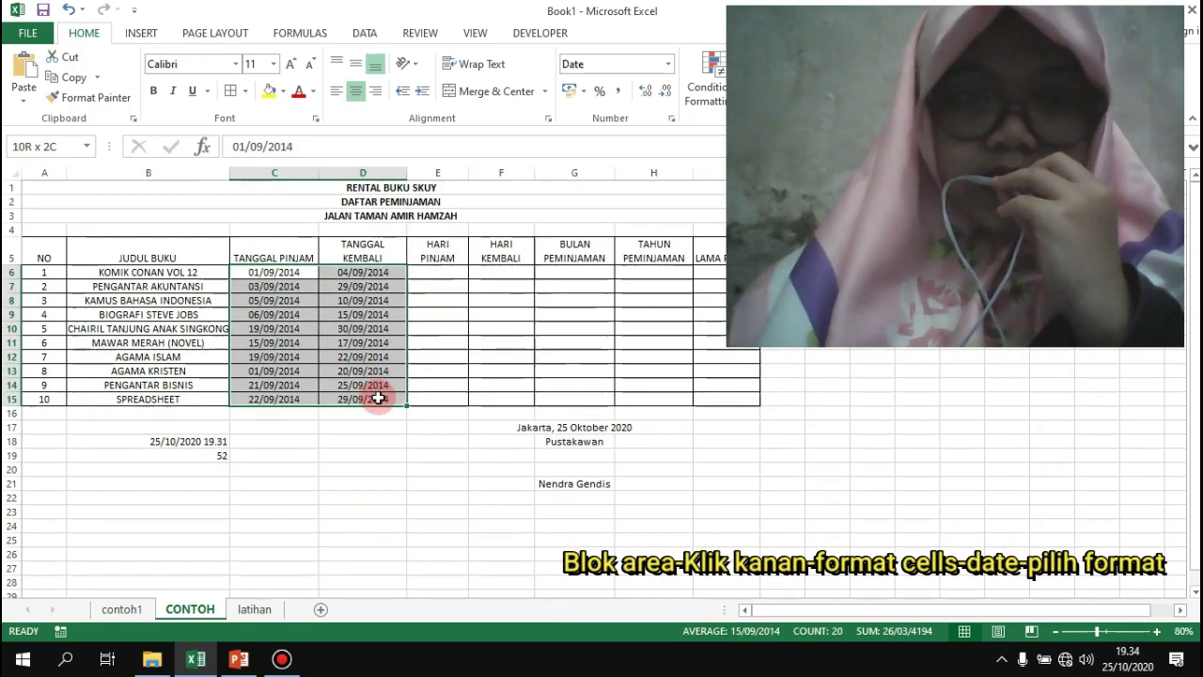
right_click(378, 399)
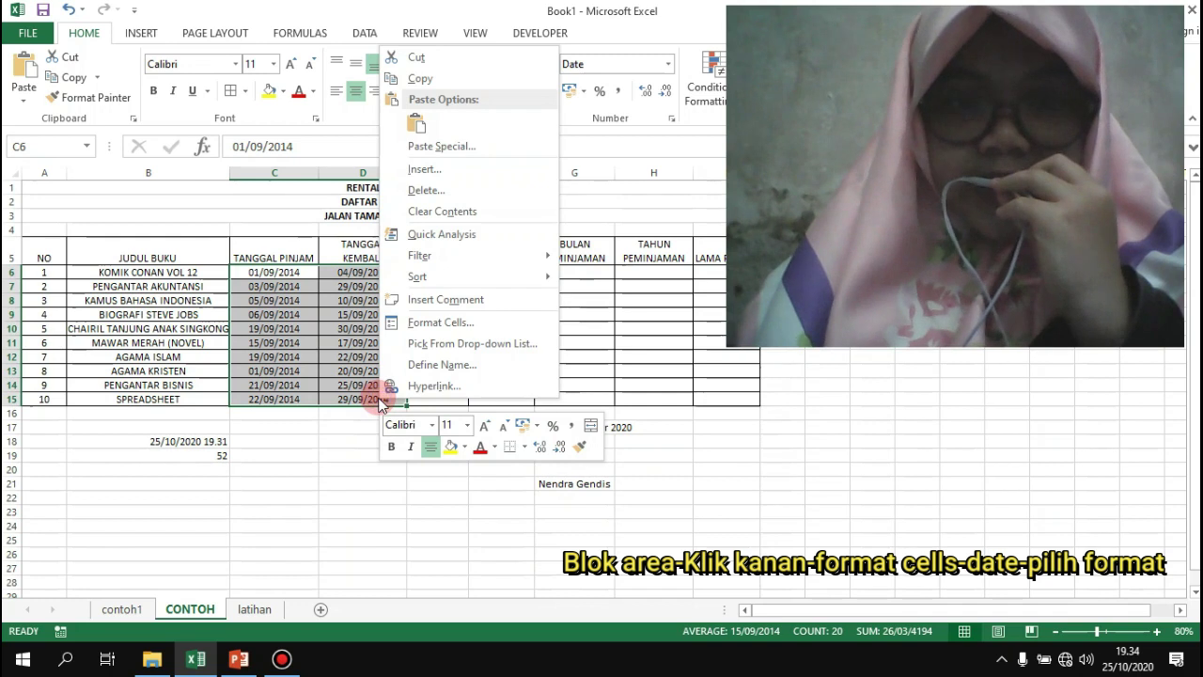
left_click(411, 333)
left_click(219, 245)
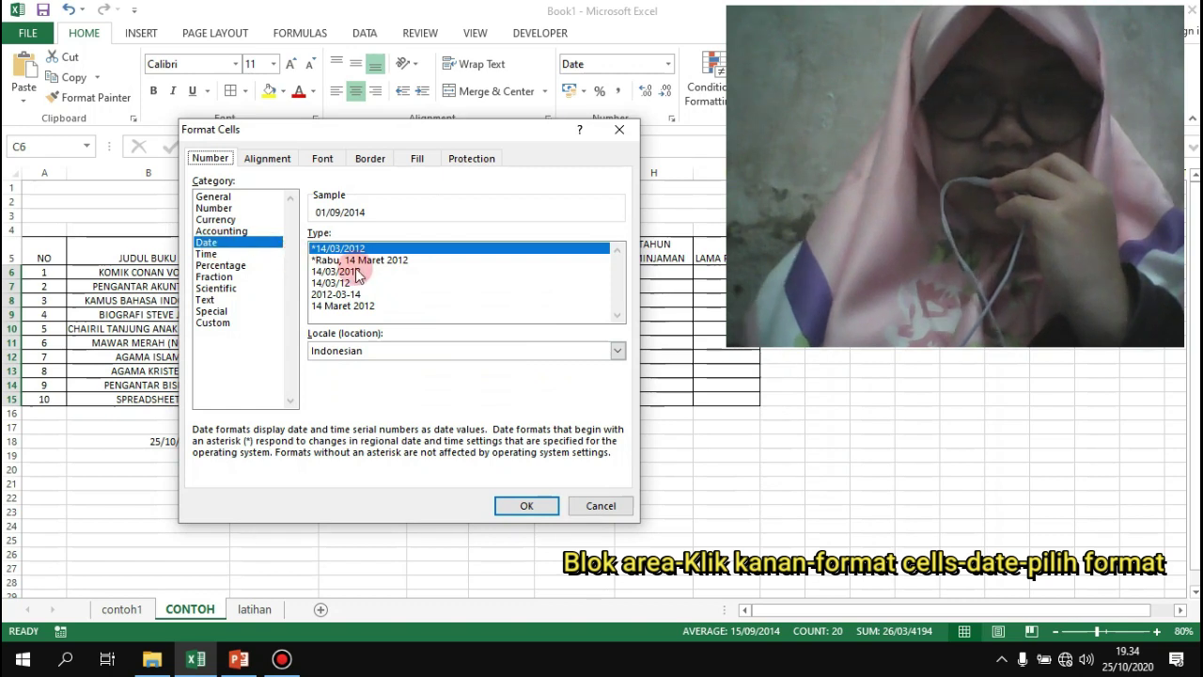
left_click(326, 306)
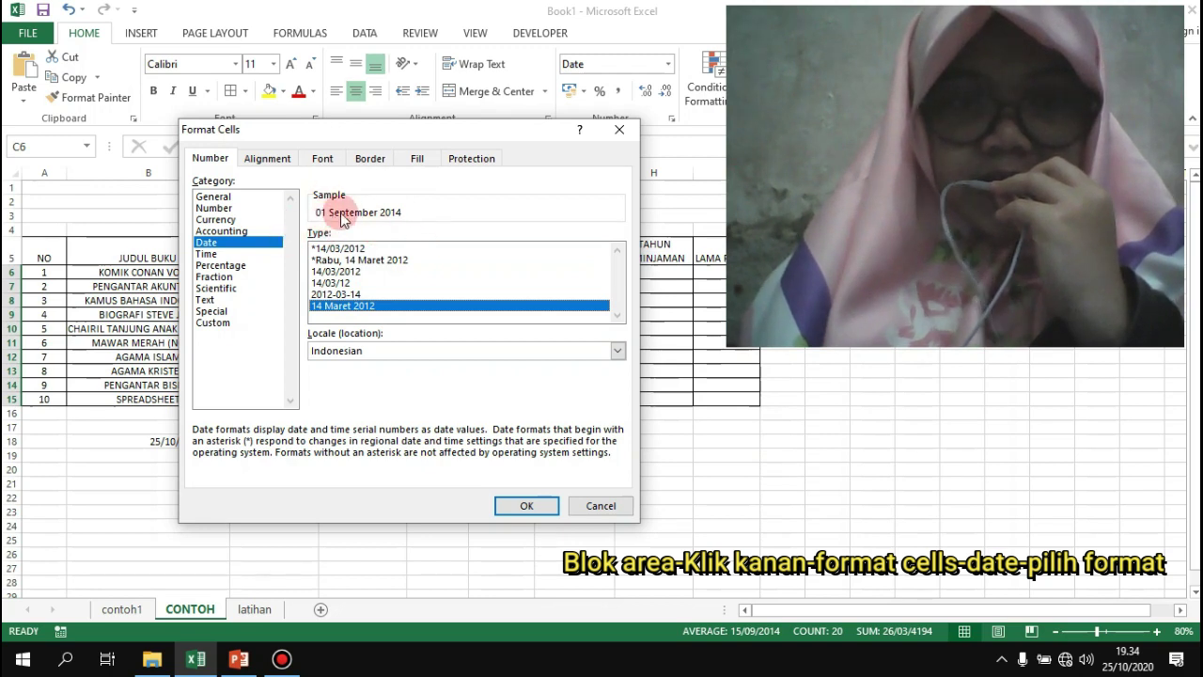
left_click(524, 509)
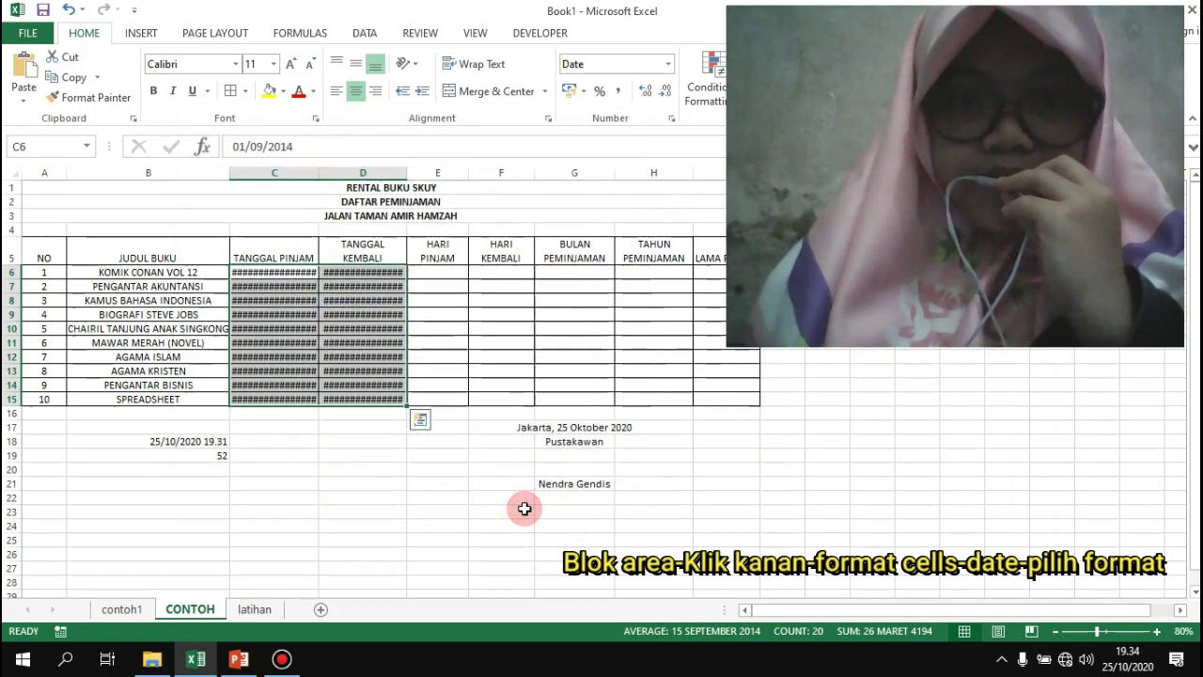
left_click_drag(319, 175, 328, 173)
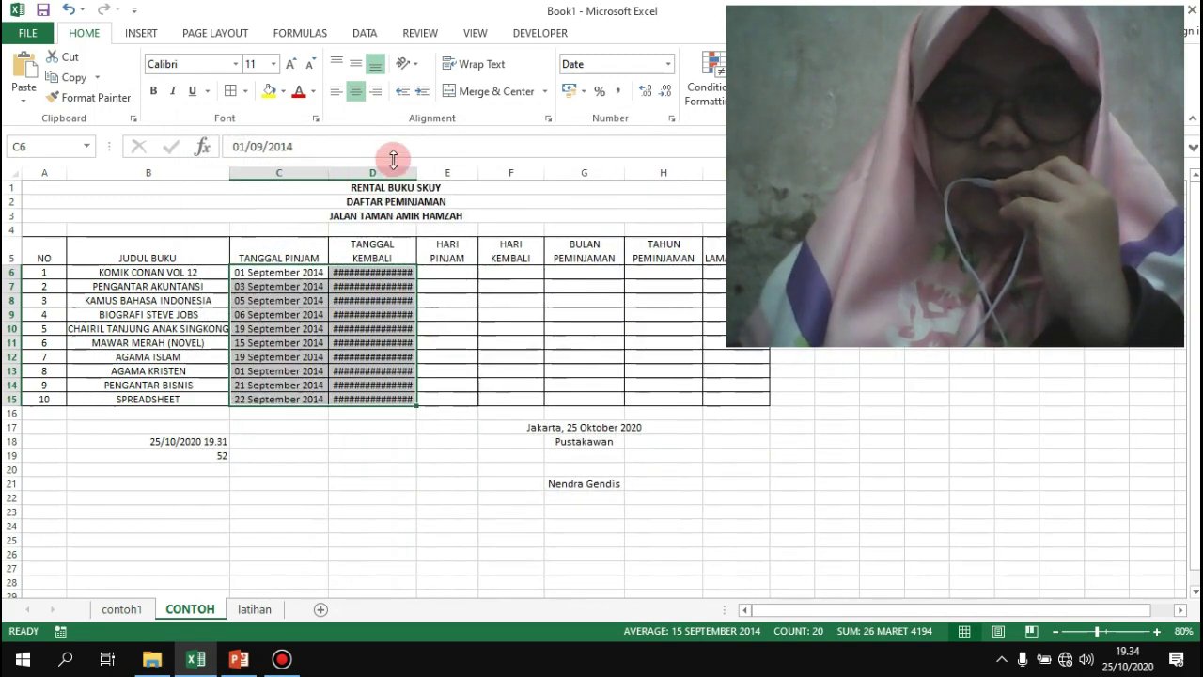
left_click_drag(415, 171, 419, 169)
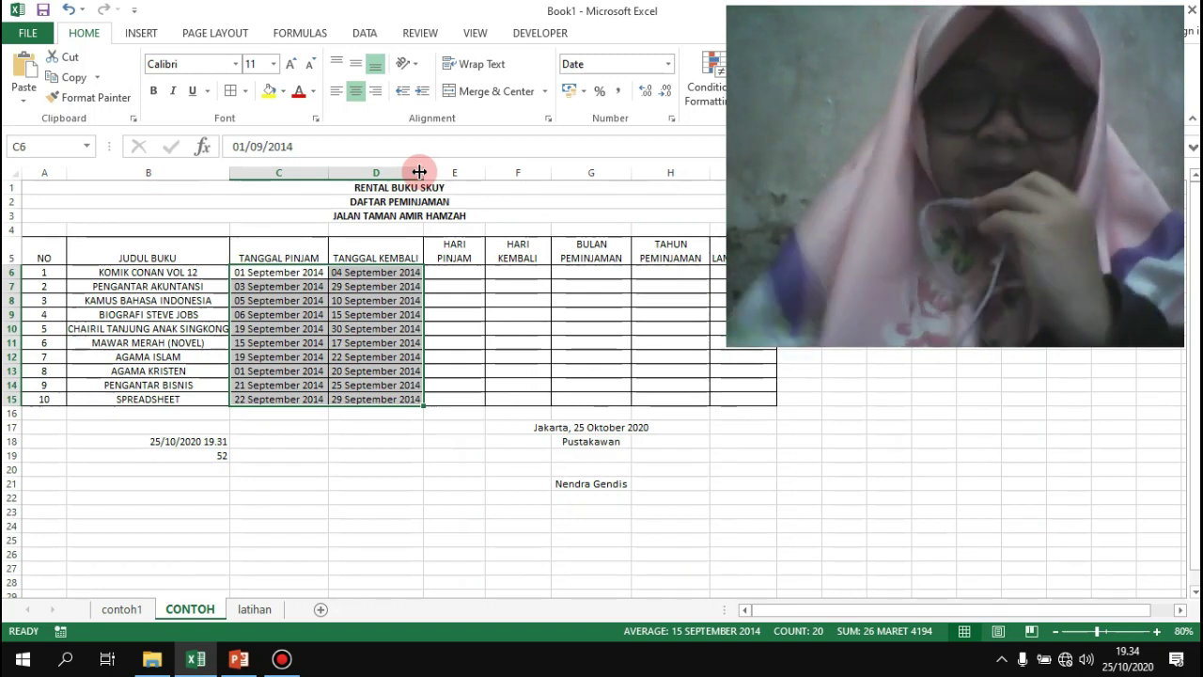
Enter =TEXT(C6;"DDDD") in cell E6 to return the loan day name, and fill it down to E15.
left_click(435, 272)
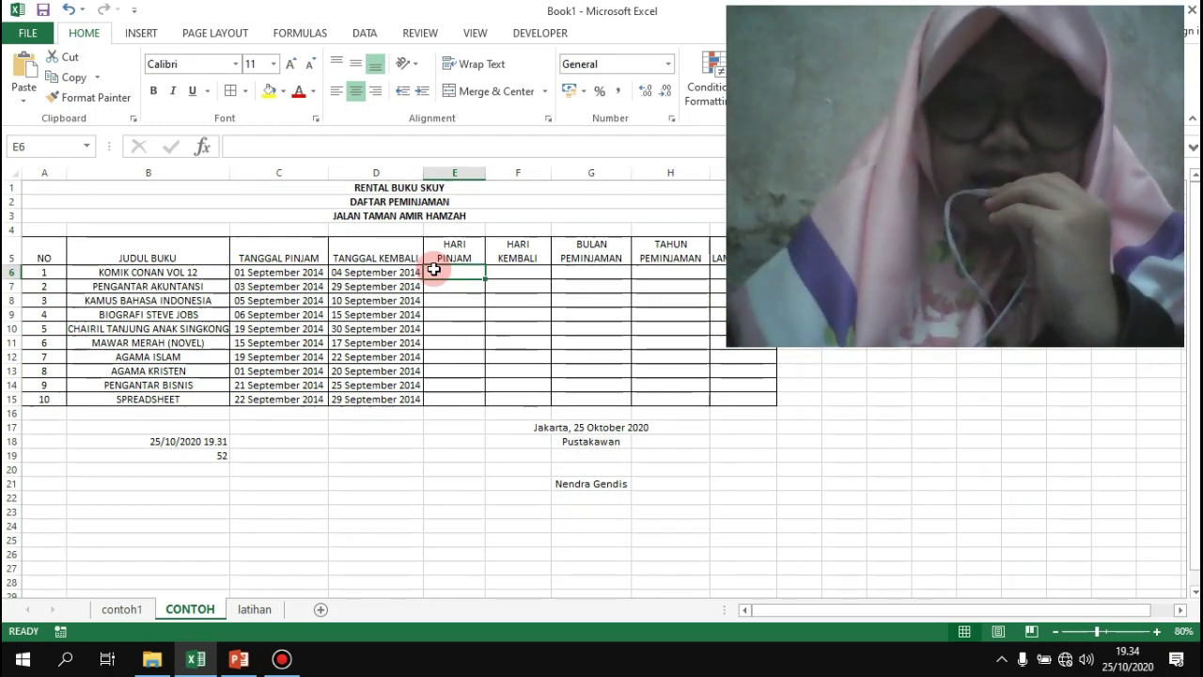
type("=text(")
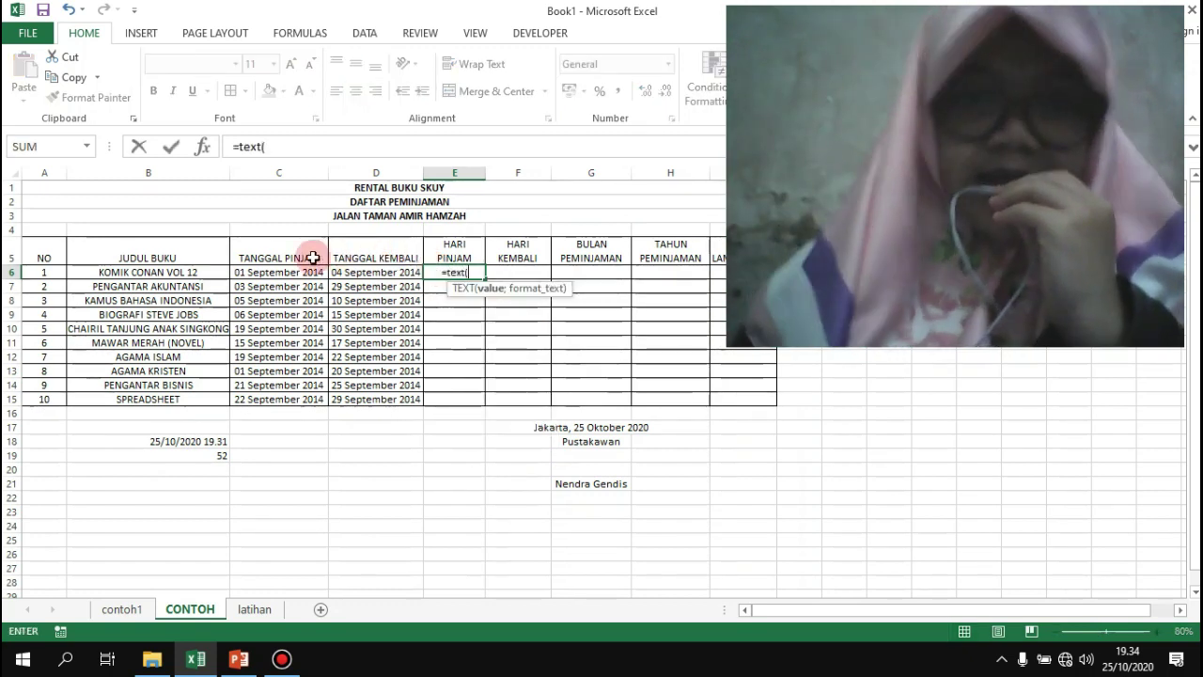
left_click(254, 271)
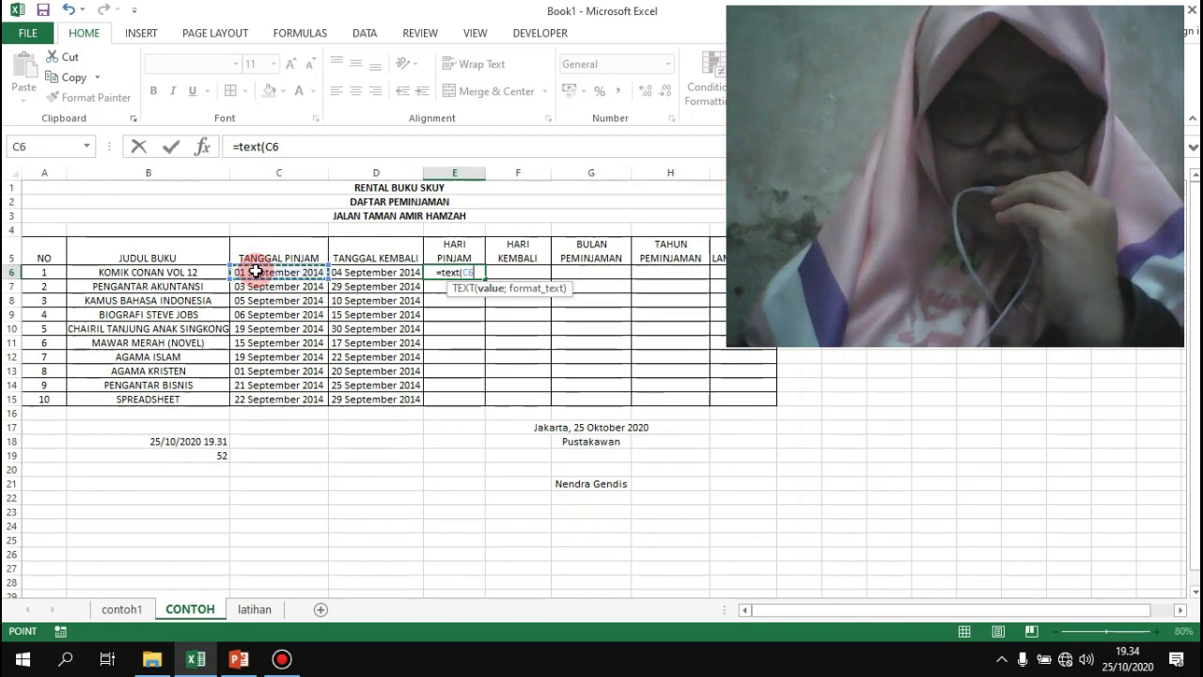
type(";\"")
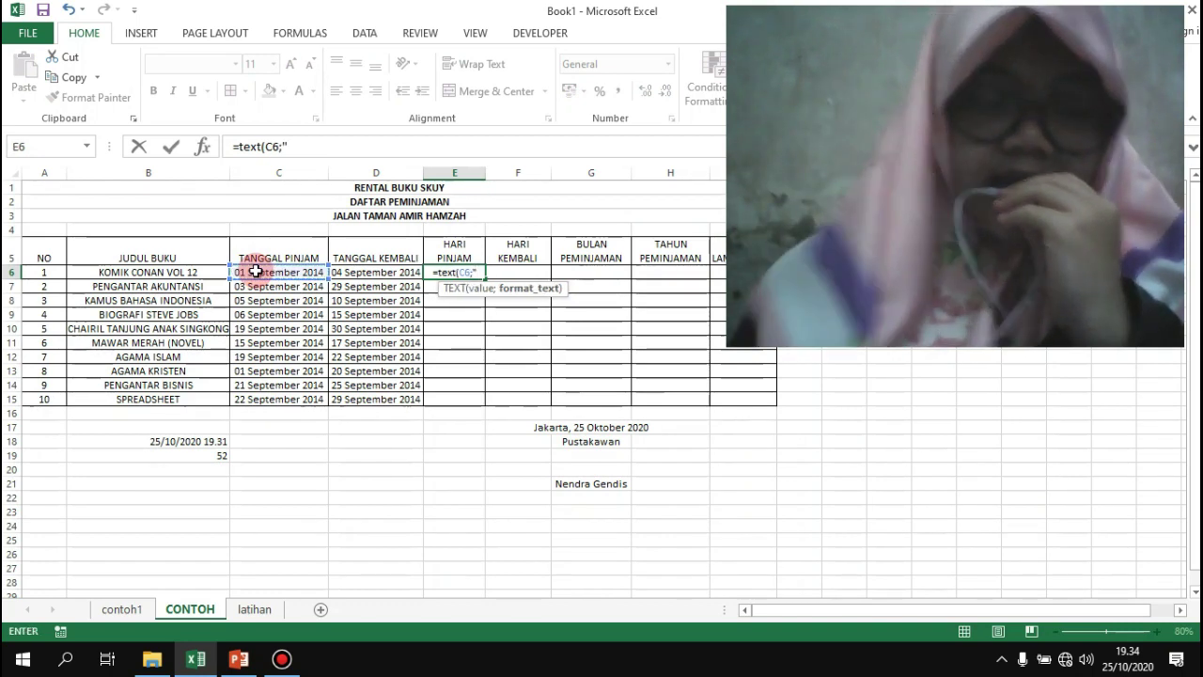
type("DD")
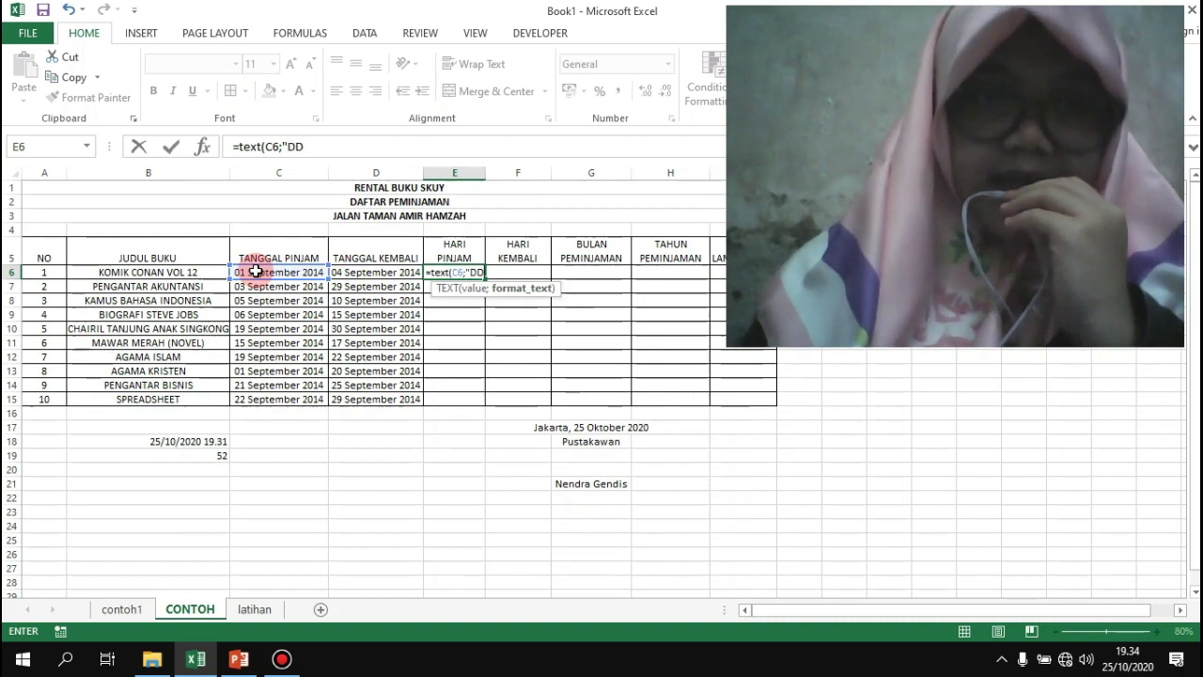
type("DD\"")
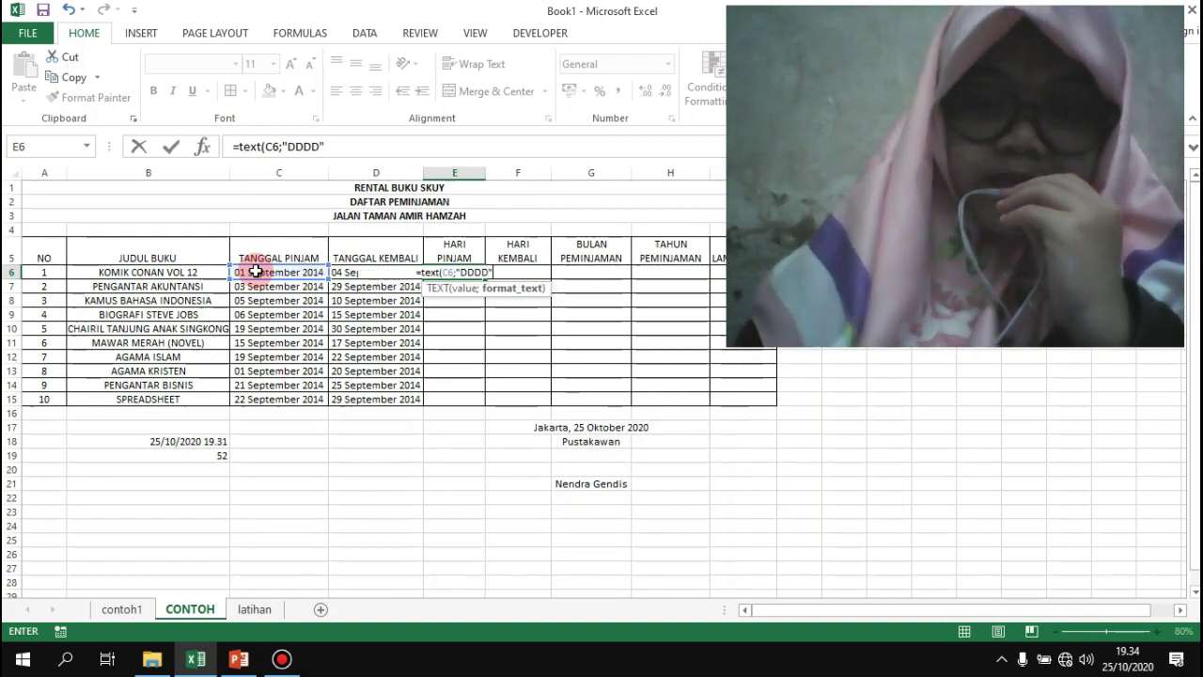
type(")")
key("Return")
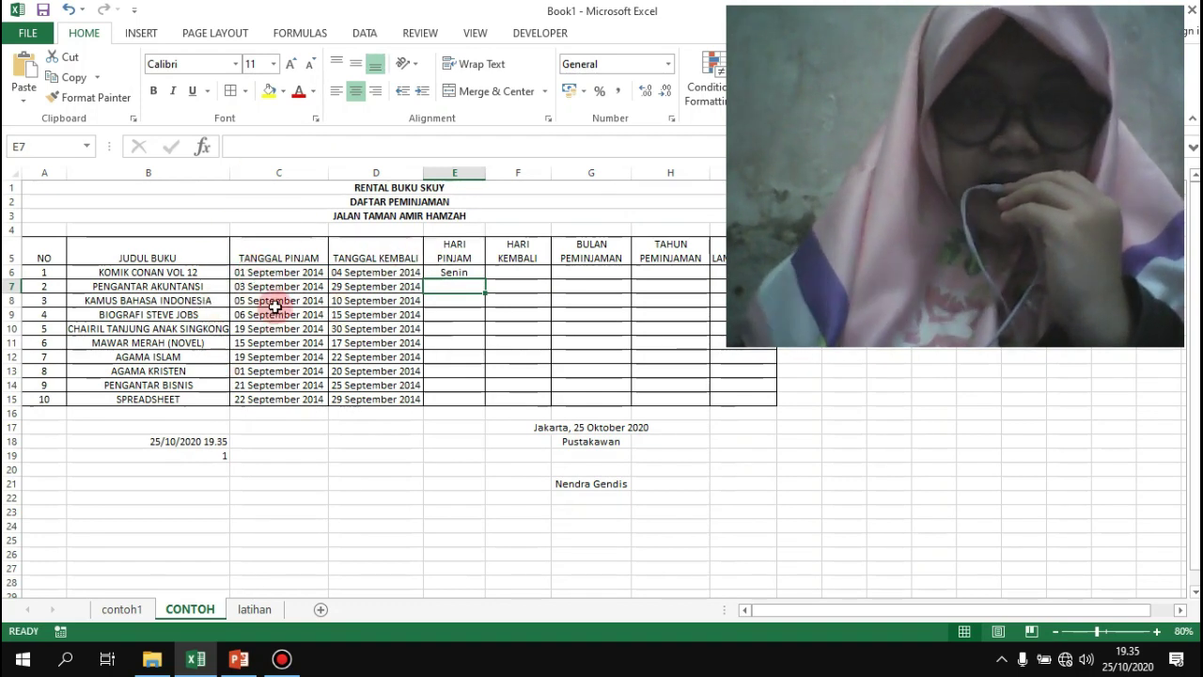
left_click(448, 268)
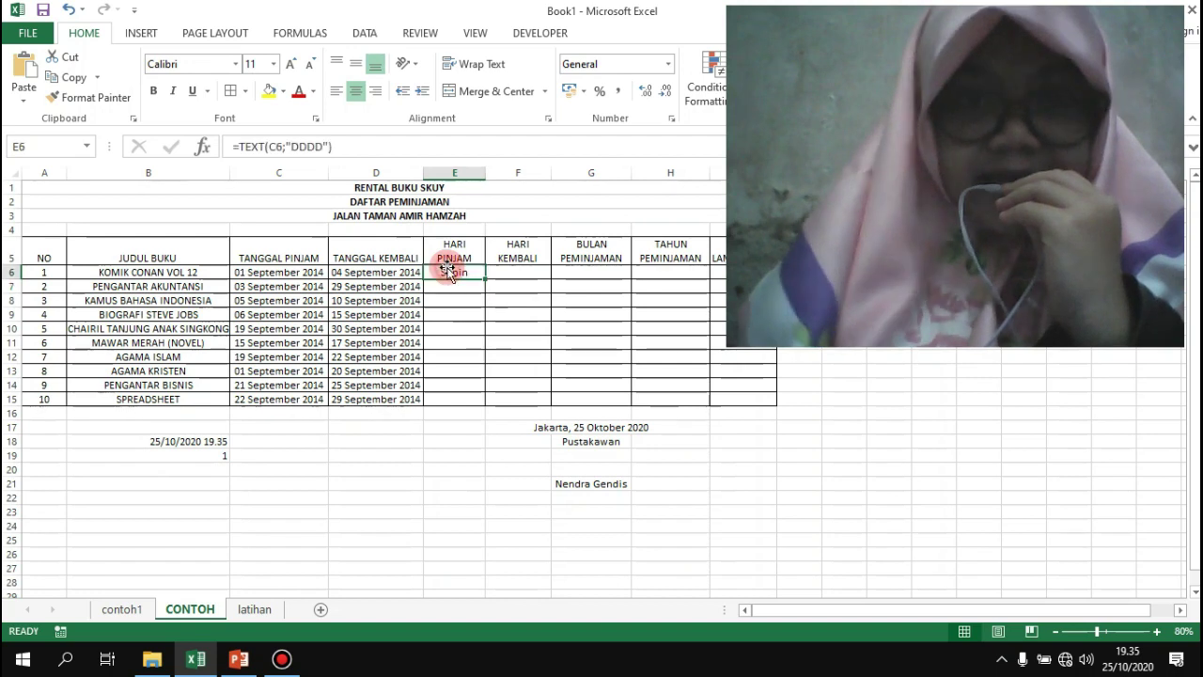
left_click_drag(485, 280, 480, 404)
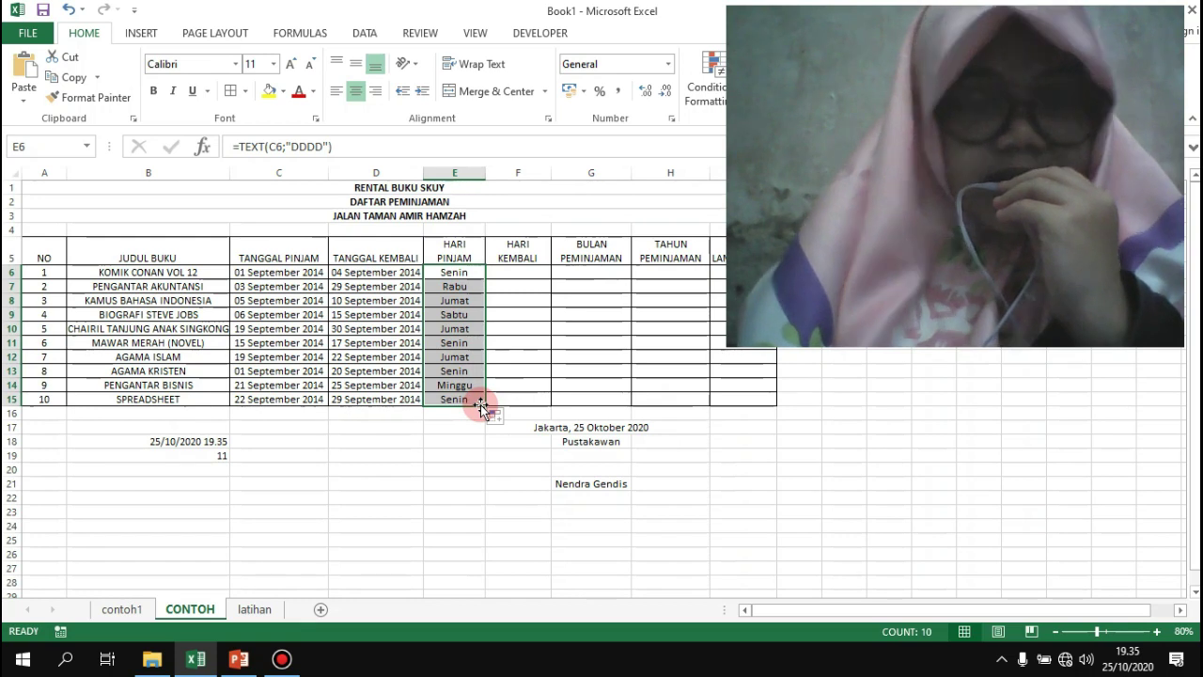
Enter =TEXT(D6;"DDDD") in cell F6 to return the return day name, and fill it down to F15.
left_click(532, 278)
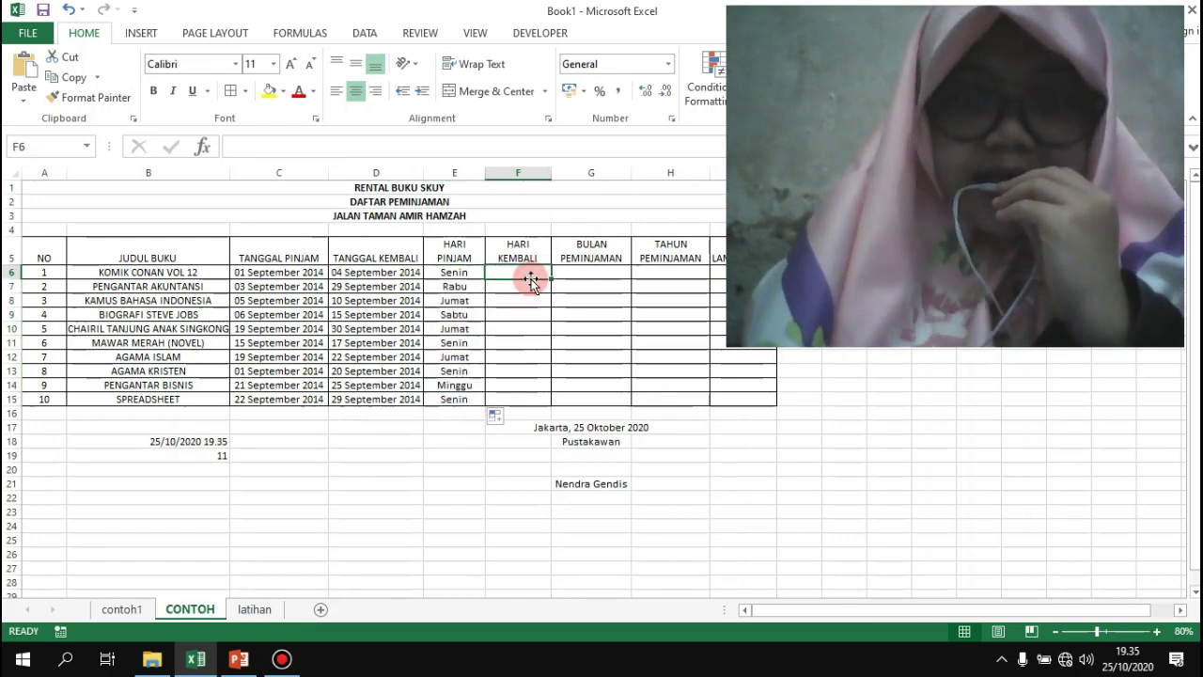
type("=TEXT")
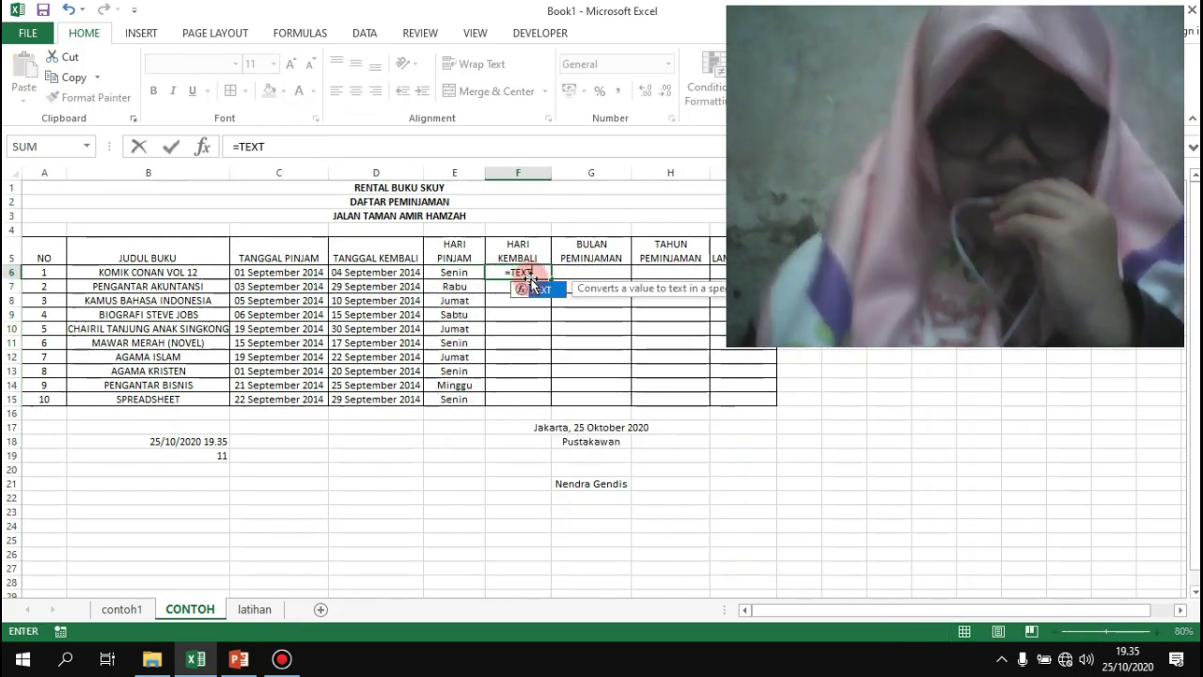
type("(")
left_click(379, 270)
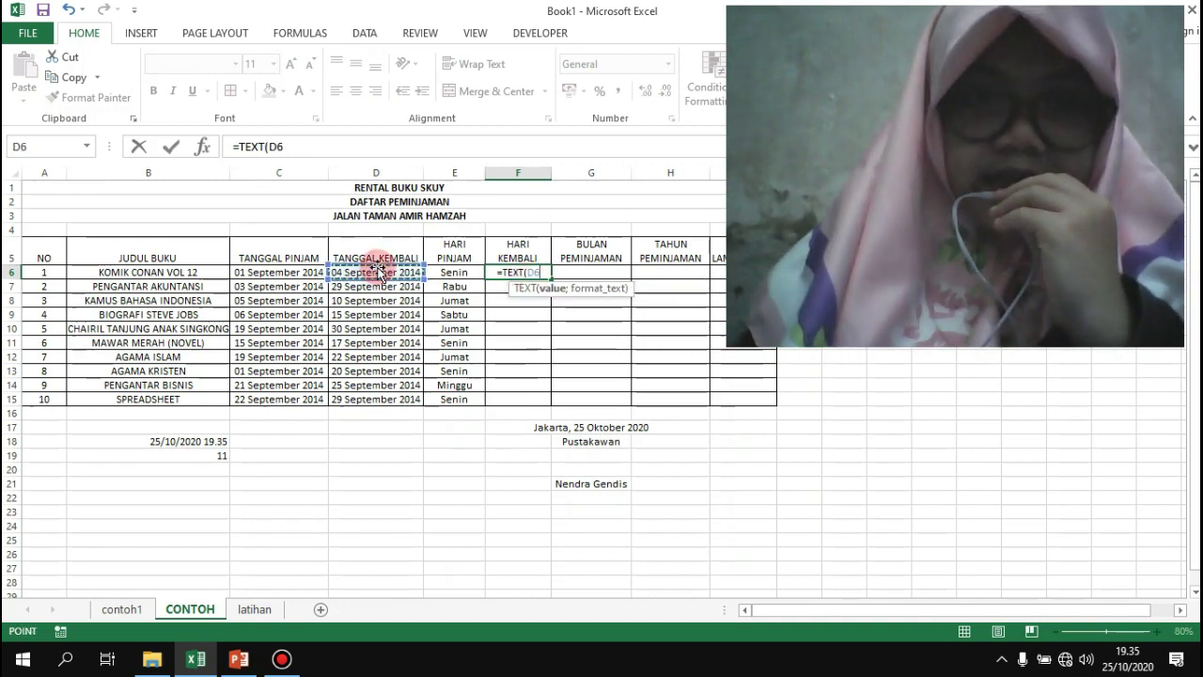
type(";")
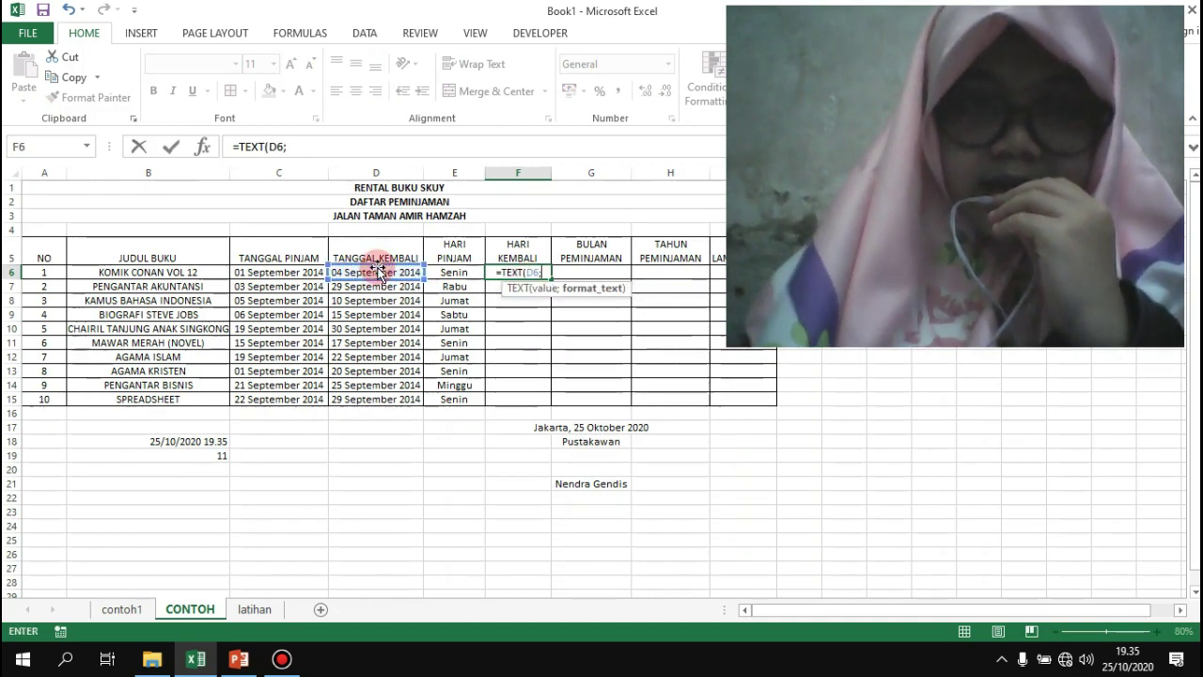
type("\"")
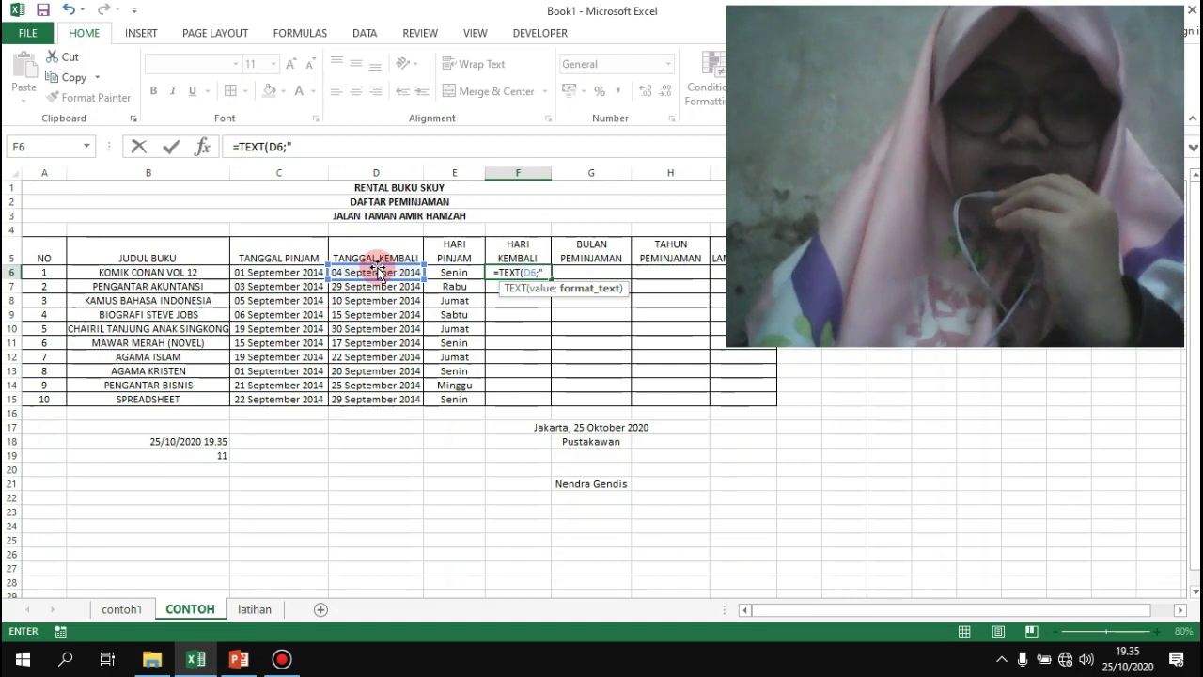
type("DDDD\"")
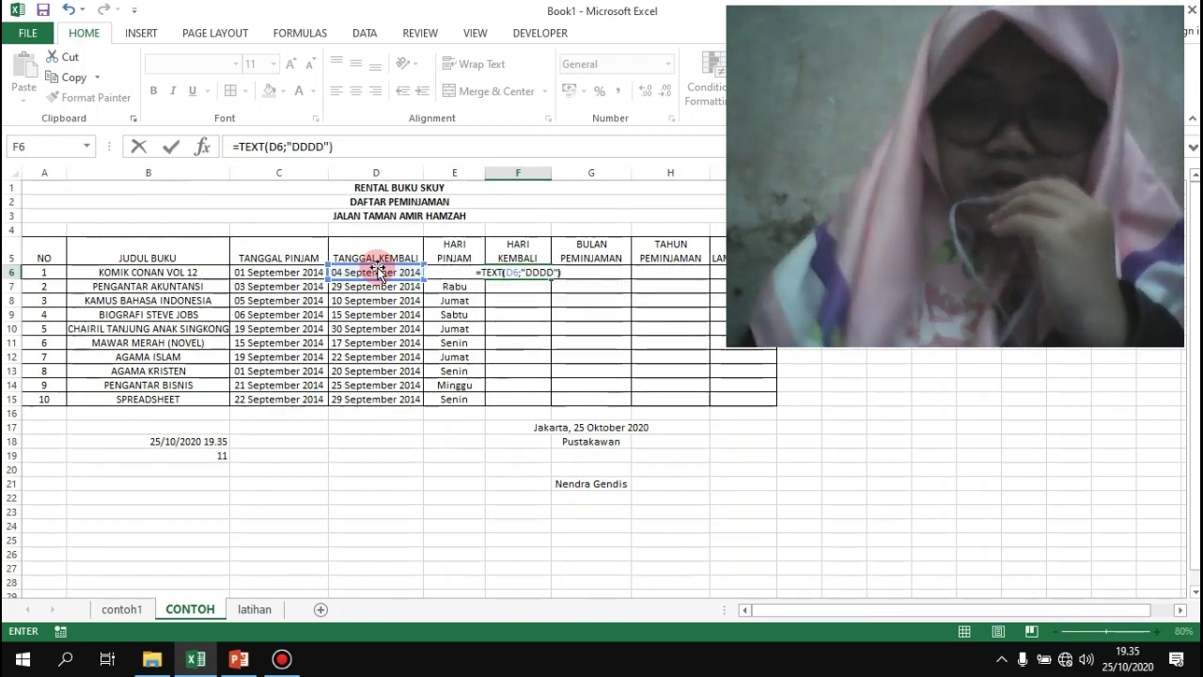
type(")")
key("Return")
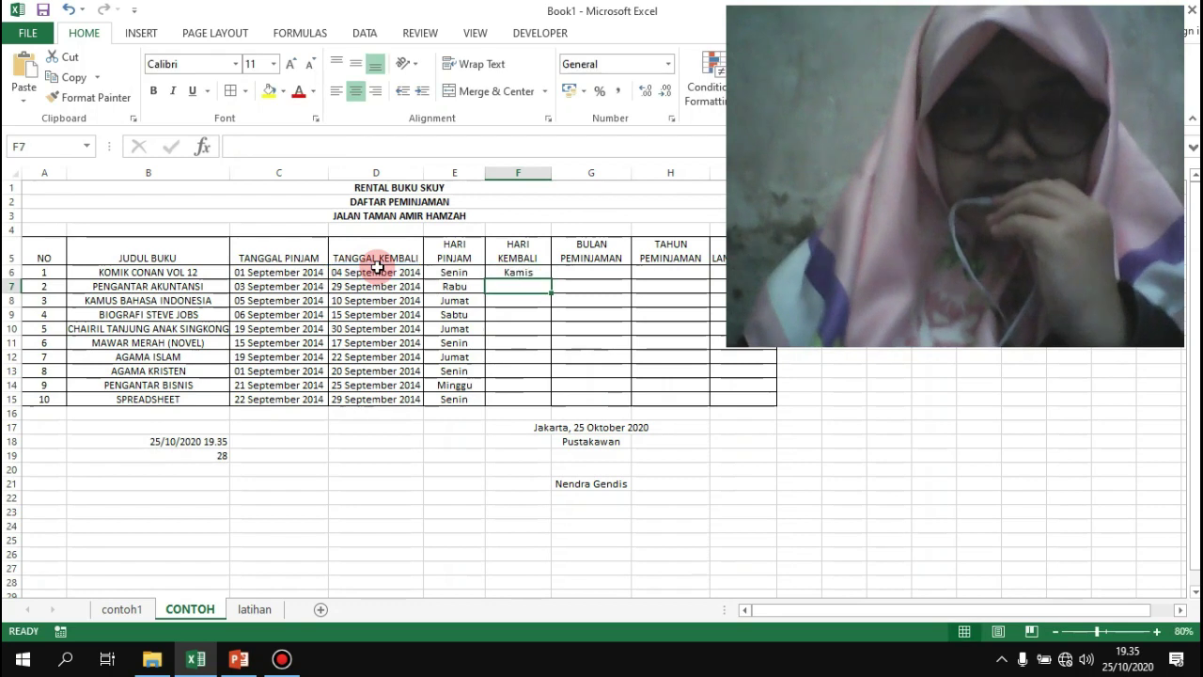
left_click(525, 272)
left_click_drag(550, 279, 545, 401)
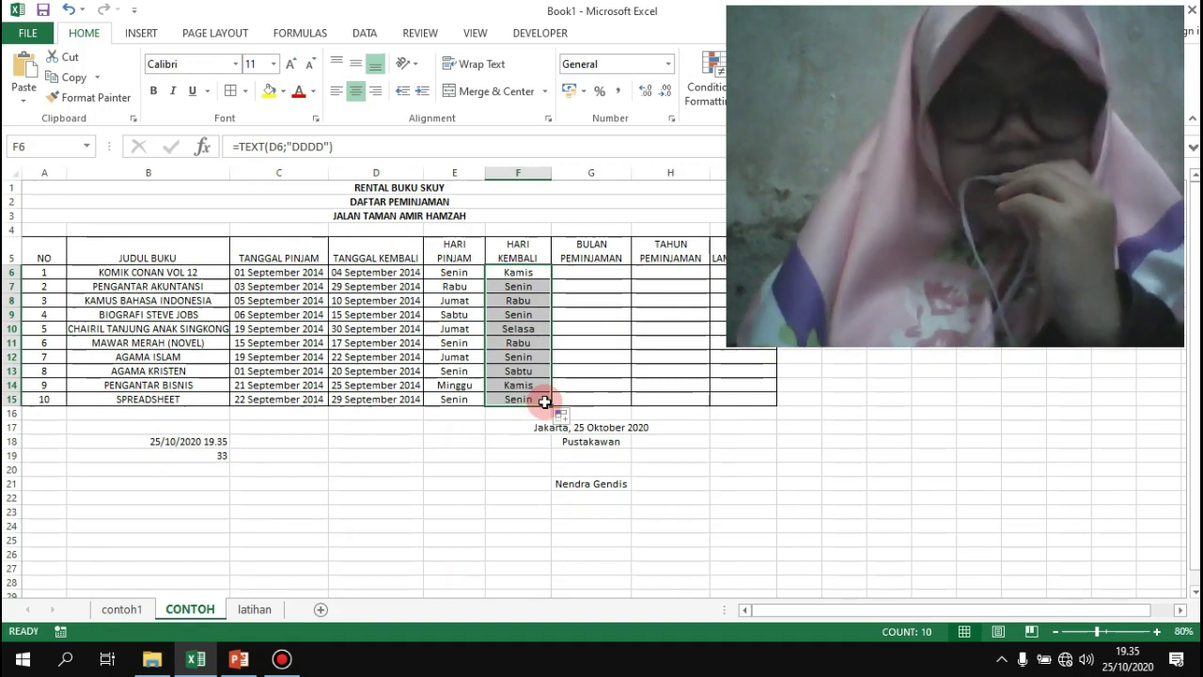
Enter the formula =TEXT(C6;"MMMM") in cell G6 to return the month name of the loan date.
left_click(599, 274)
type("=")
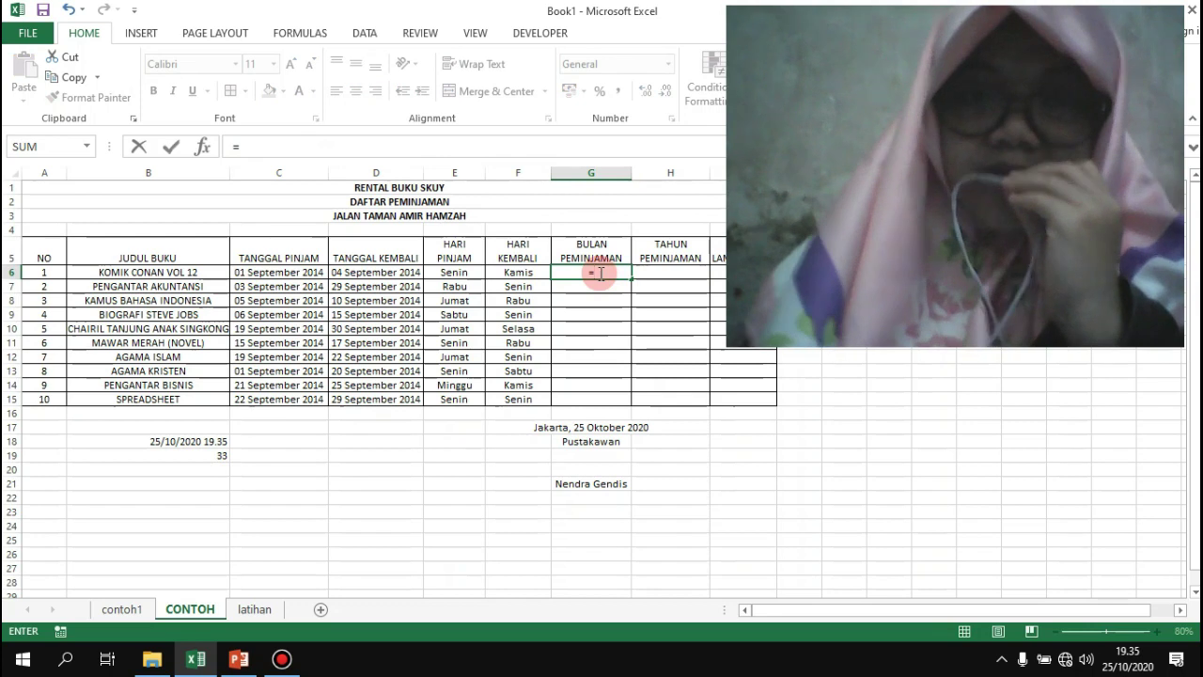
type("TEXT")
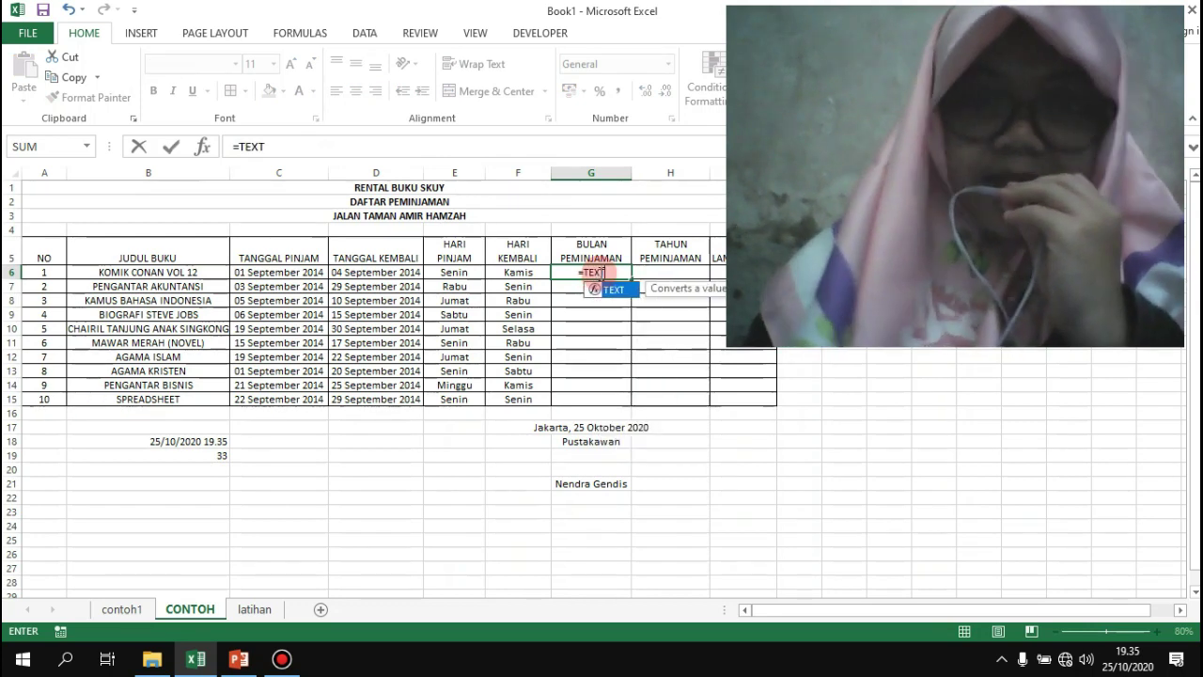
type("(")
left_click(293, 271)
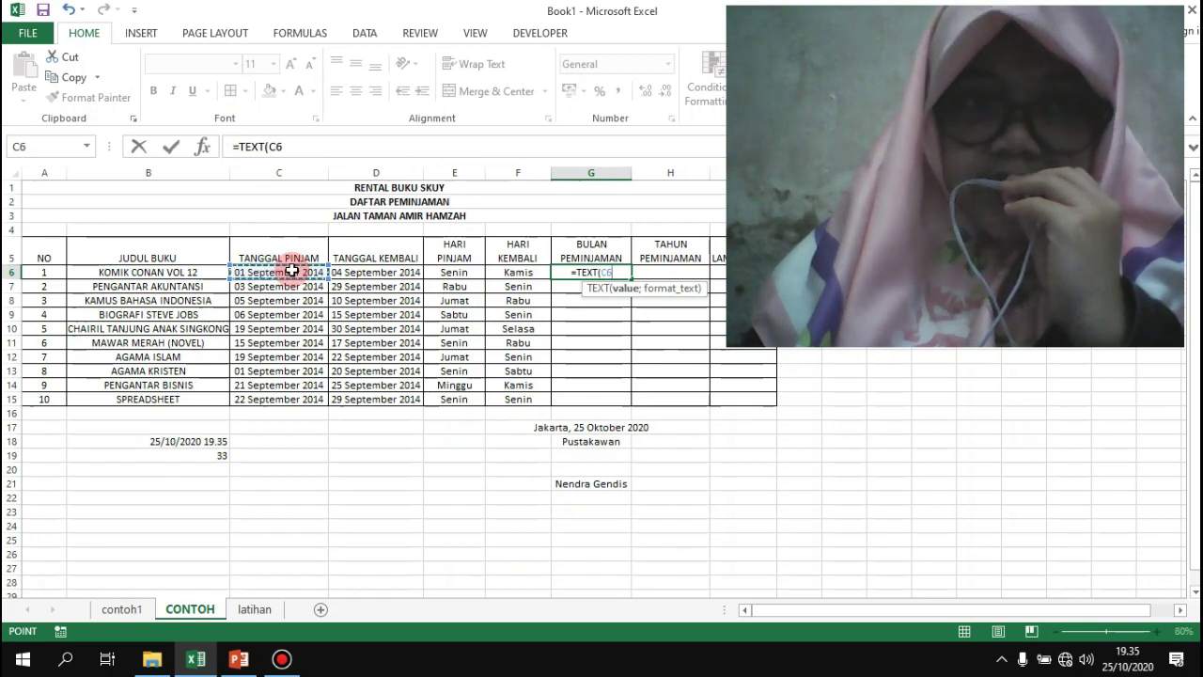
type(";")
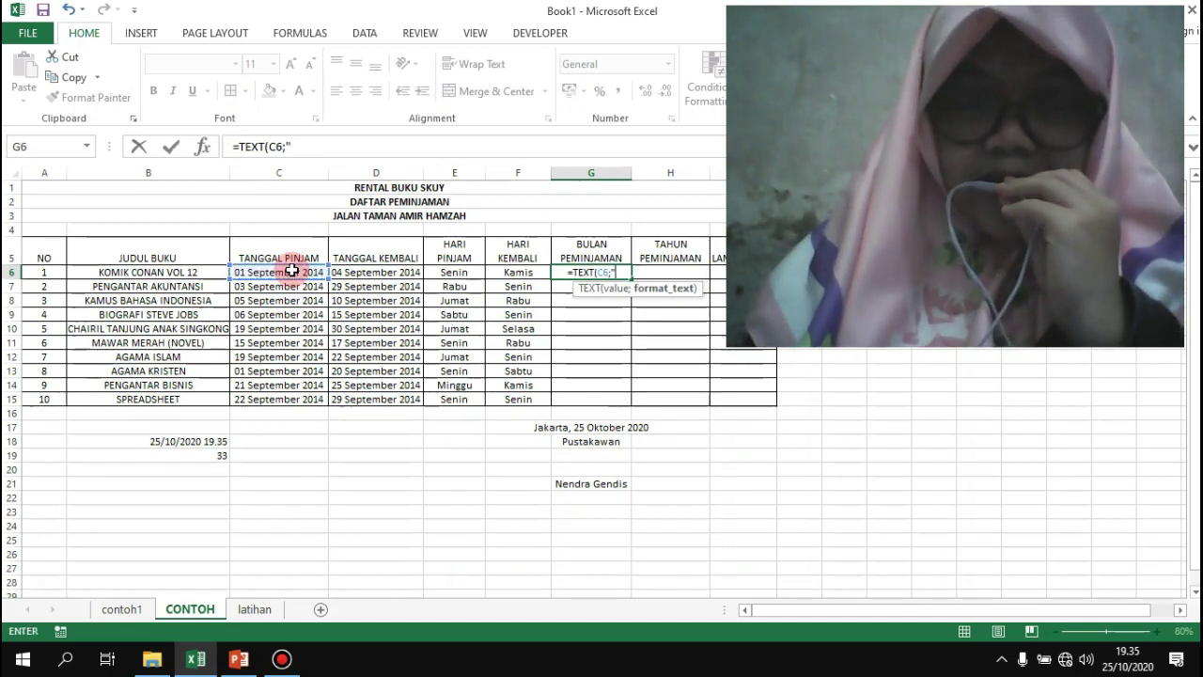
type("\"MMM")
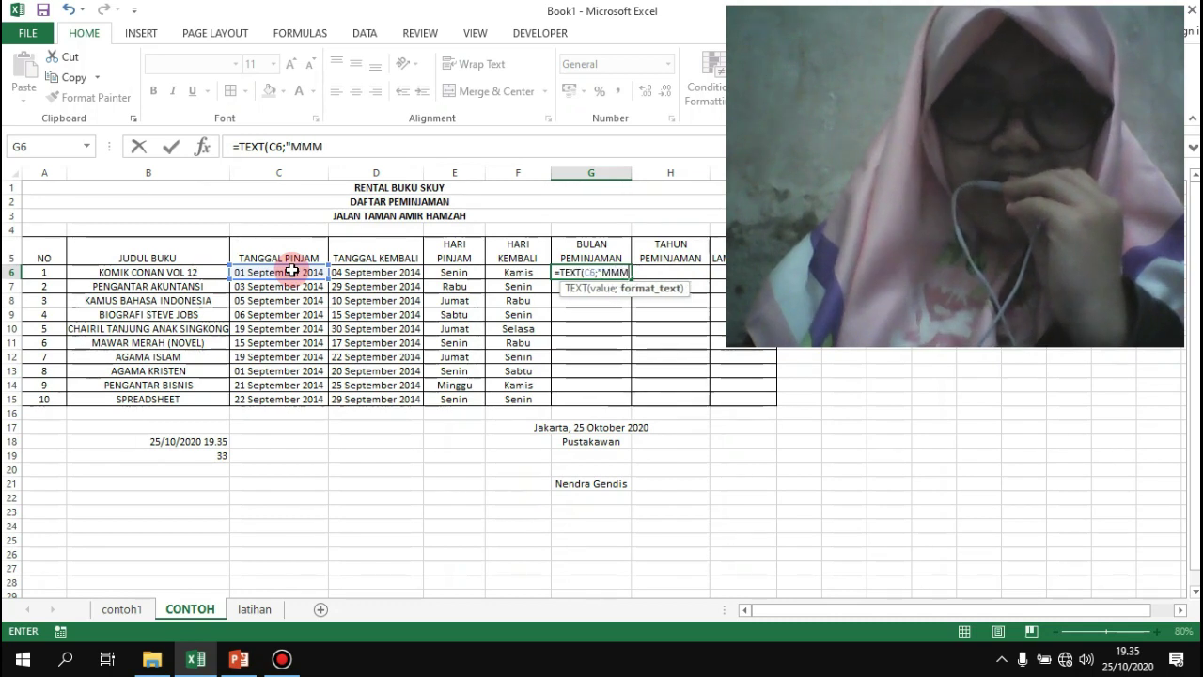
type("M\")")
key("Return")
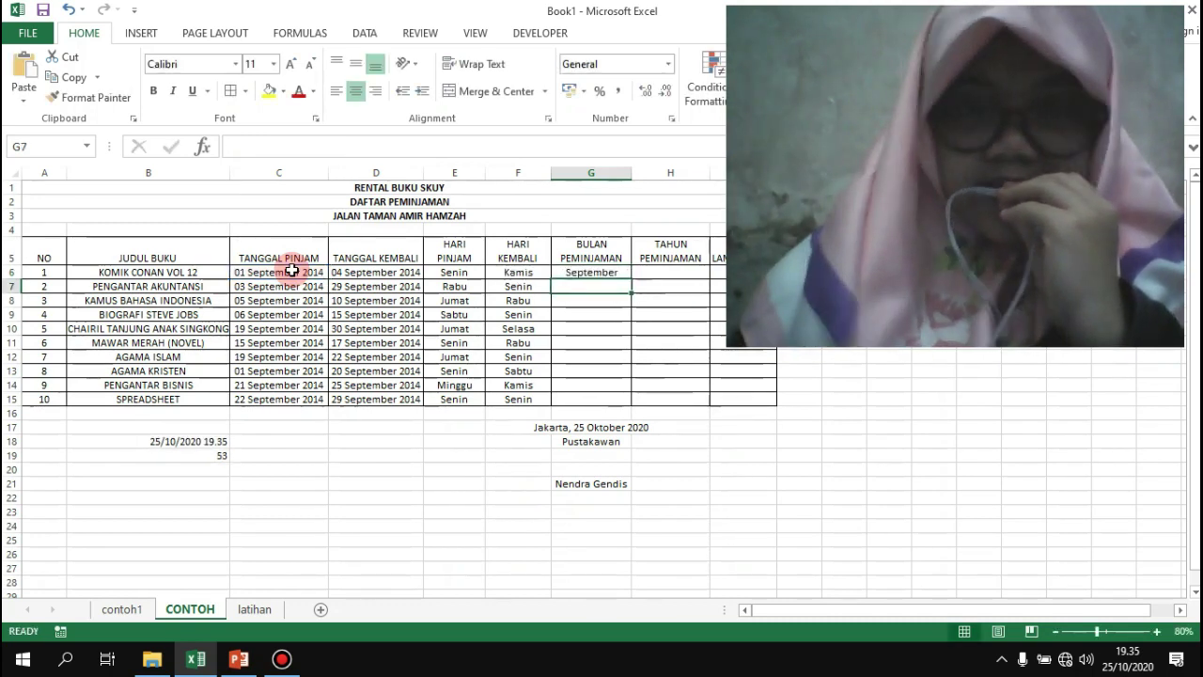
Fill the month formula from G6 down to G15 and narrow columns G and H.
left_click(594, 271)
left_click_drag(629, 281, 632, 407)
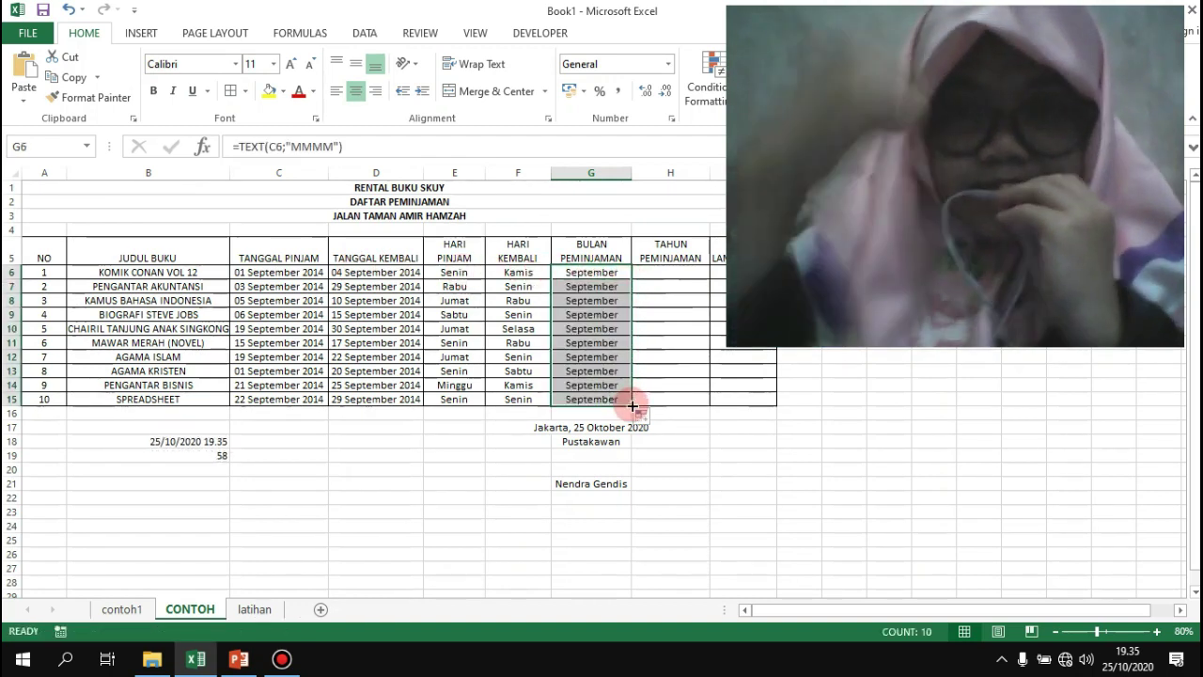
left_click_drag(629, 184, 619, 181)
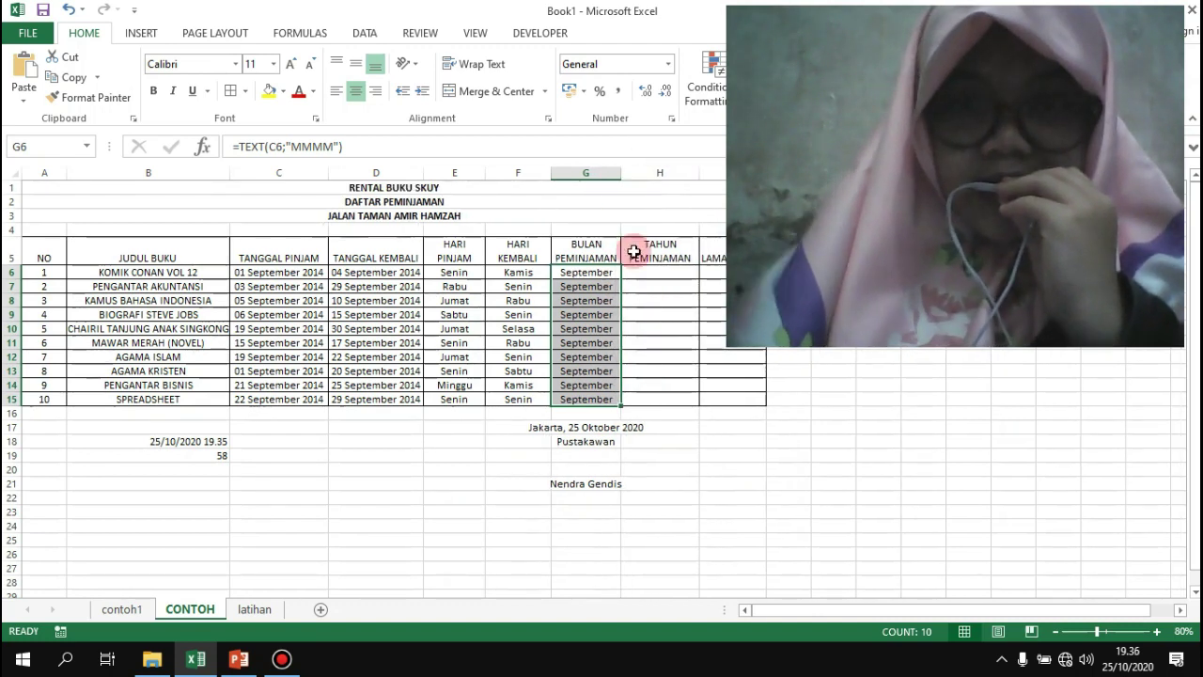
left_click_drag(701, 172, 686, 172)
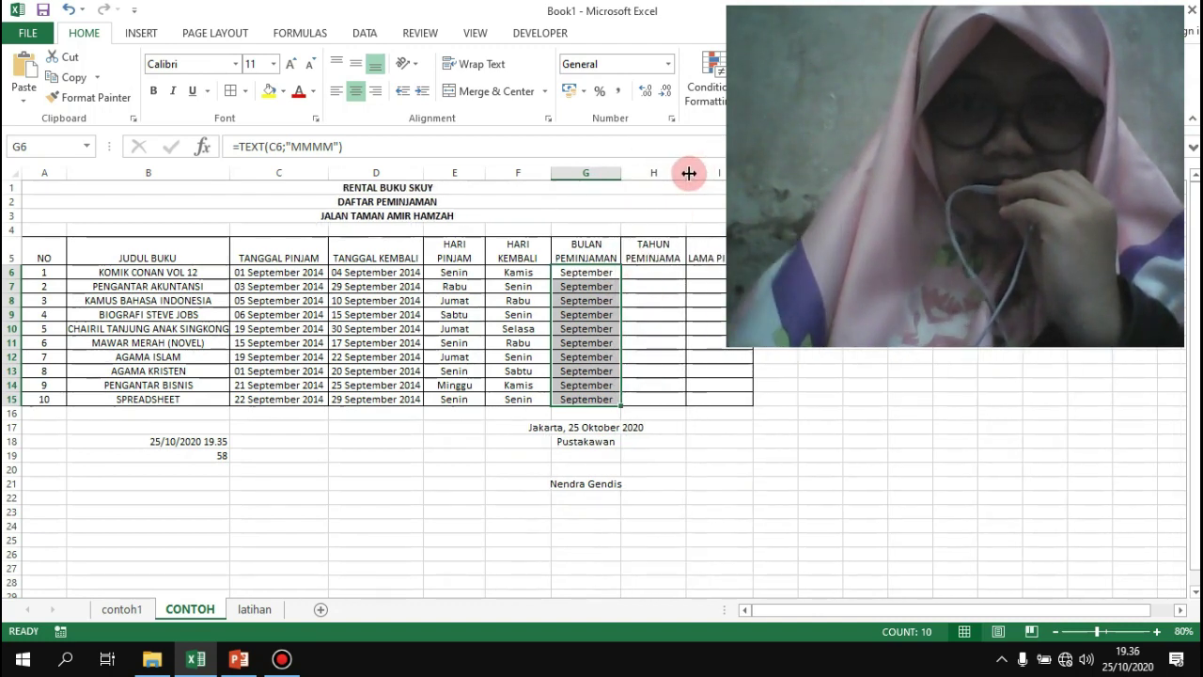
Enter =TEXT(C6;"YYYY") in cell H6 to return the loan year, and fill it down to H15.
left_click(656, 268)
type("=TEXT(")
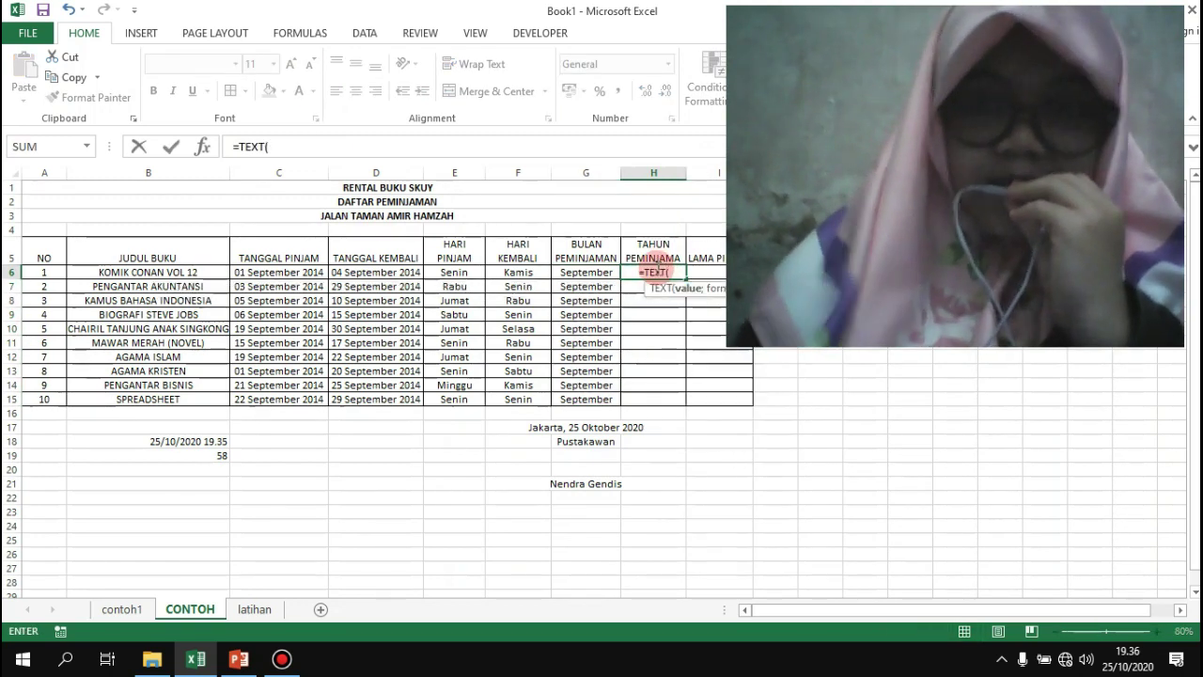
left_click(279, 272)
type(";")
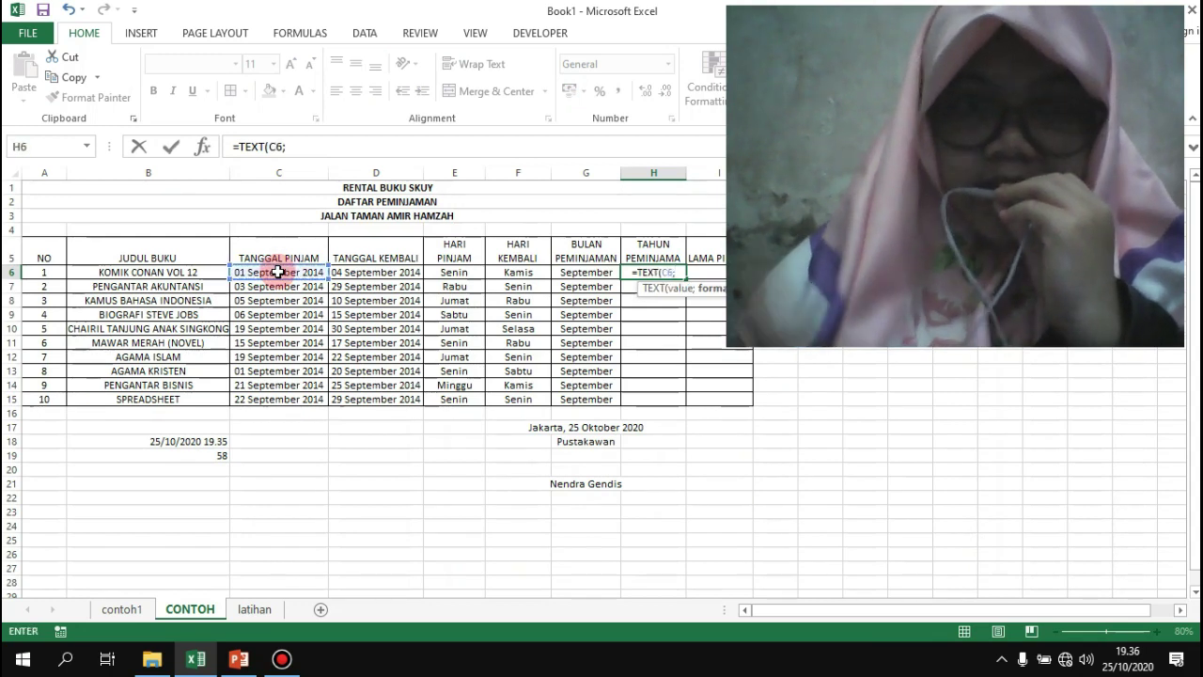
type("\"YYYY")
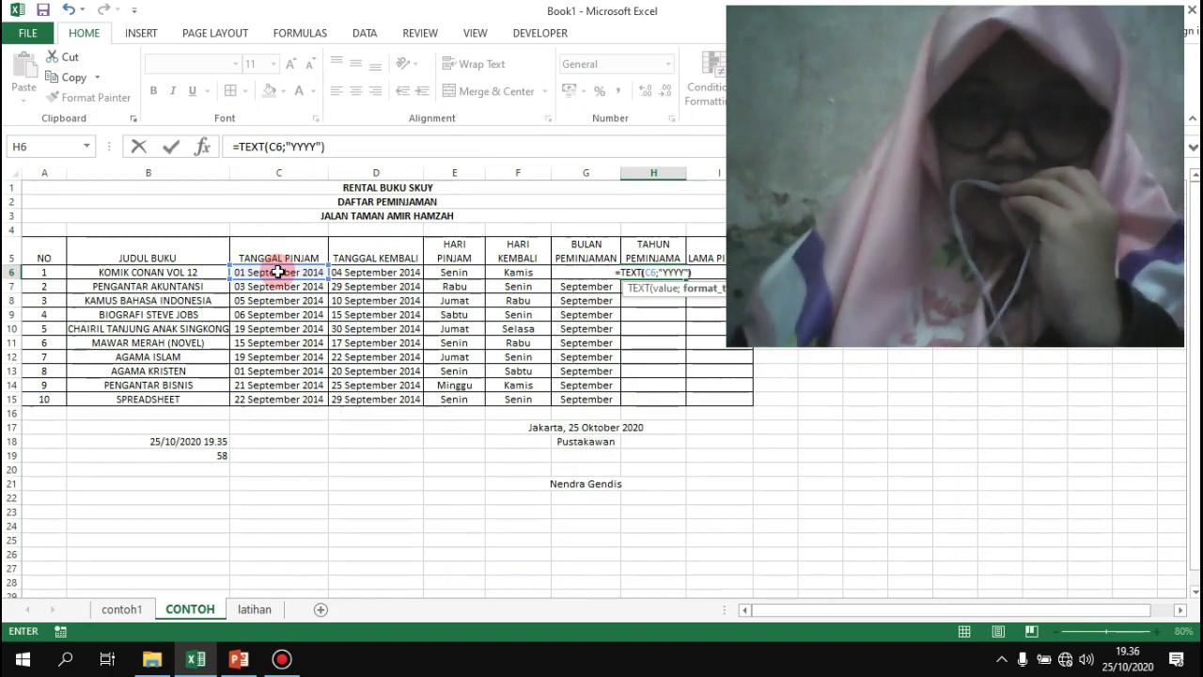
key("Return")
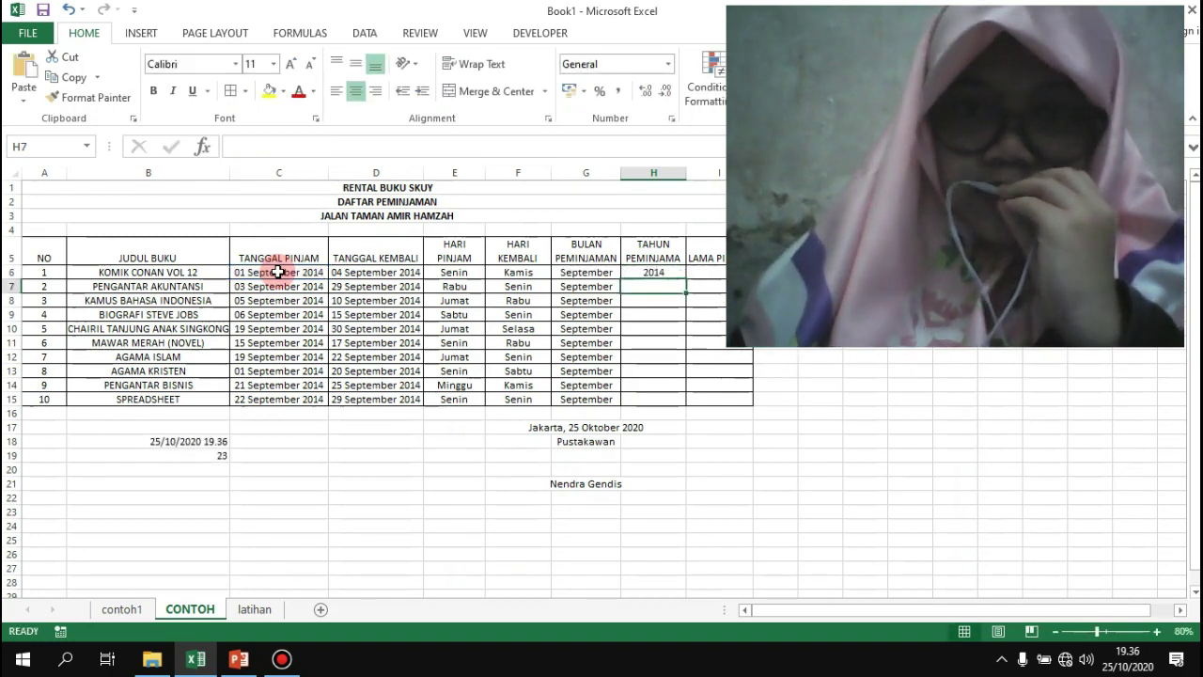
left_click(653, 271)
left_click_drag(685, 279, 685, 401)
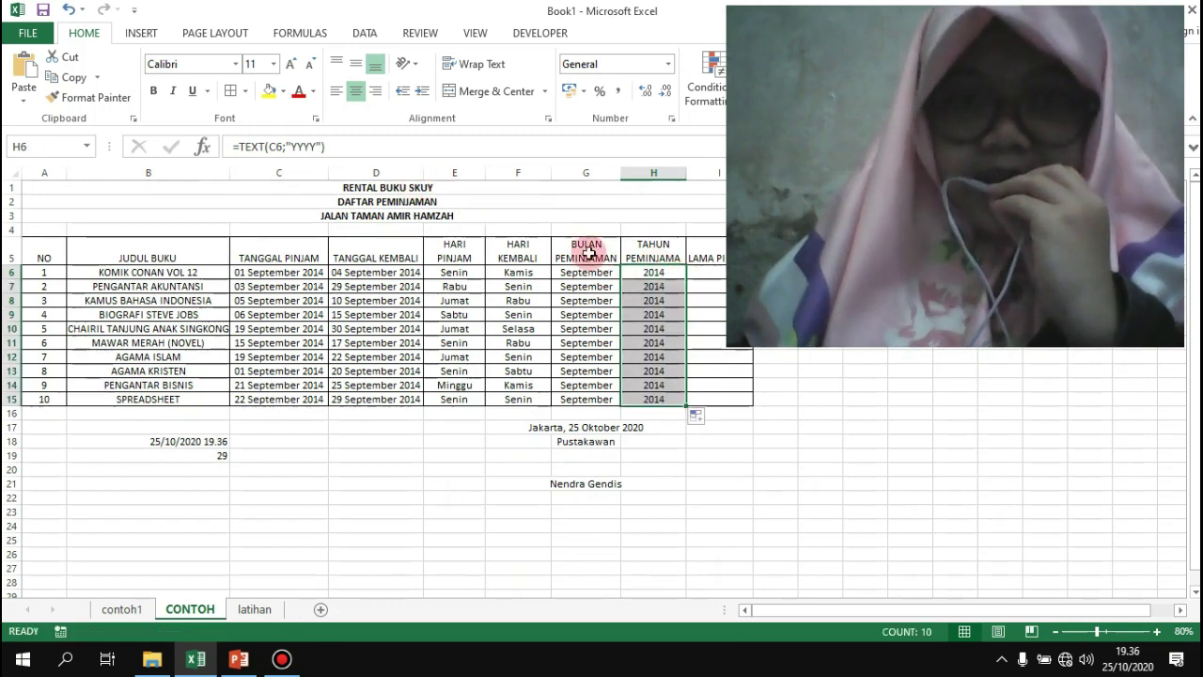
Narrow columns E and F together, and reduce the widths of columns G and H further.
mouse_move(460, 175)
left_mouse_down()
mouse_move(524, 175)
mouse_move(465, 173)
left_mouse_up()
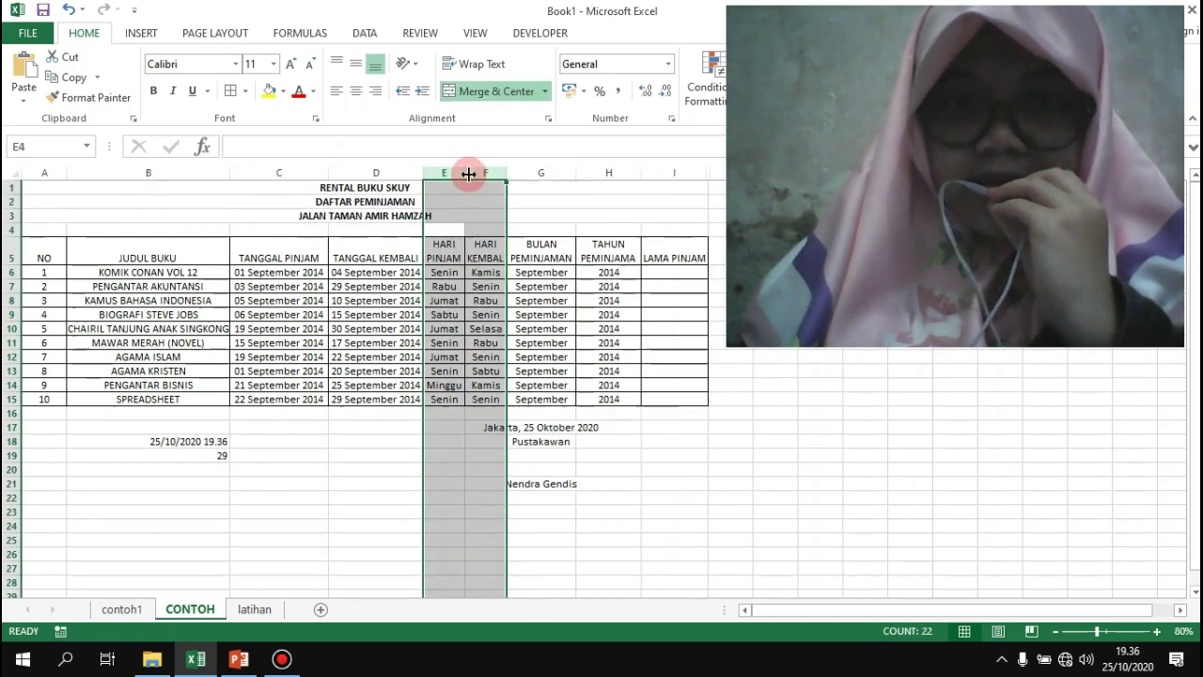
left_click(648, 356)
left_click_drag(570, 176, 602, 177)
Enter the formula =D6-C6 in cell I6 to calculate the loan duration of the first book.
left_click(623, 269)
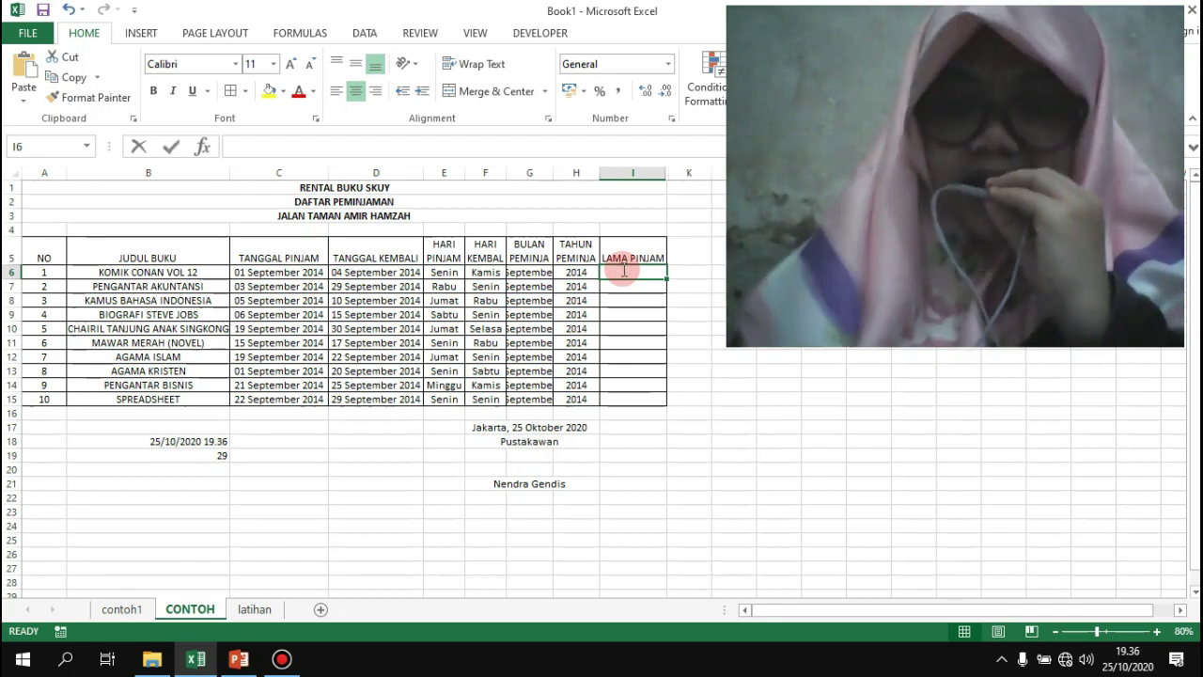
type("=")
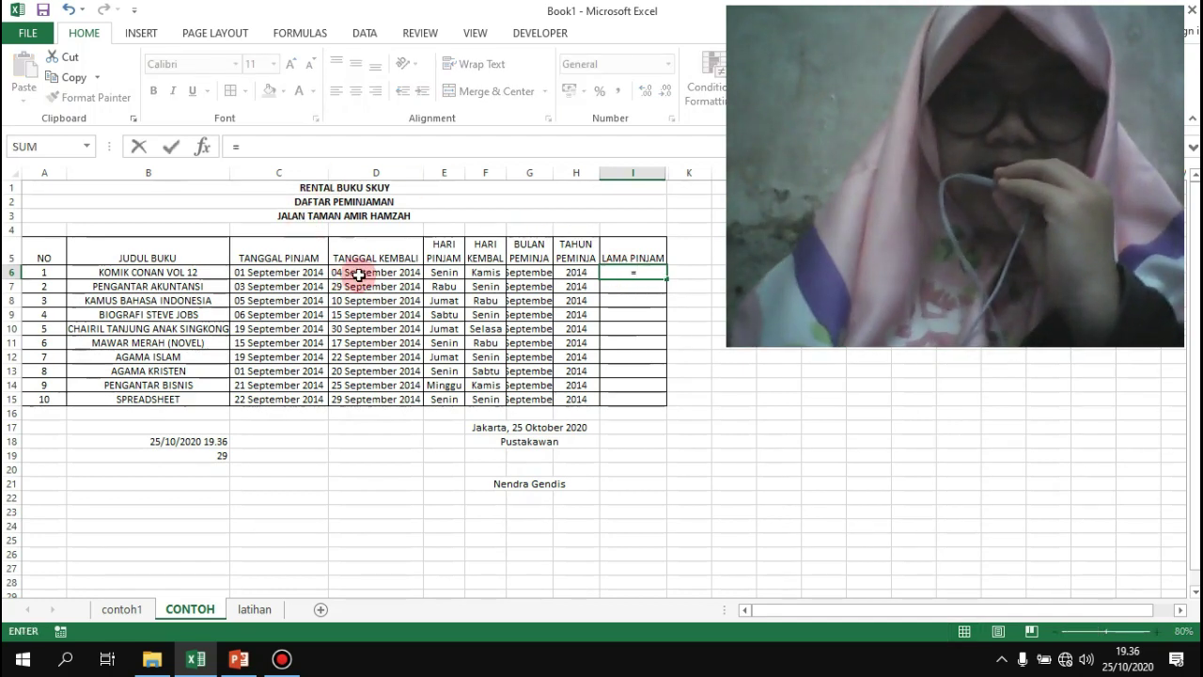
left_click(358, 275)
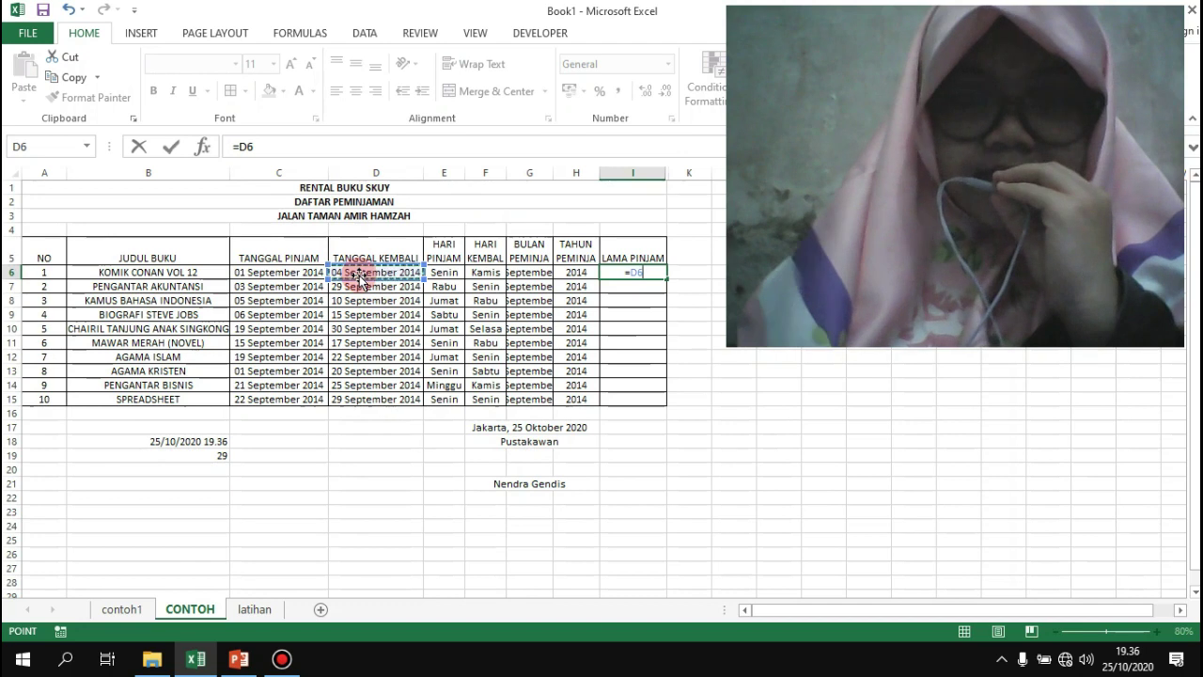
type("-")
left_click(242, 273)
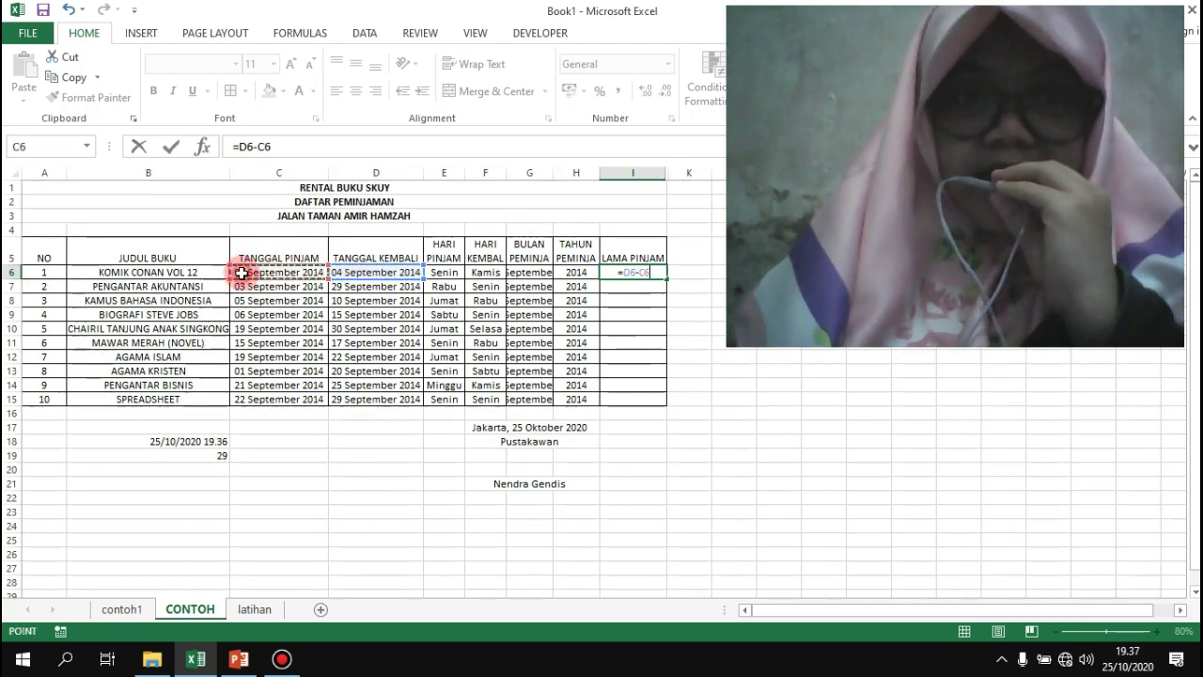
key("Return")
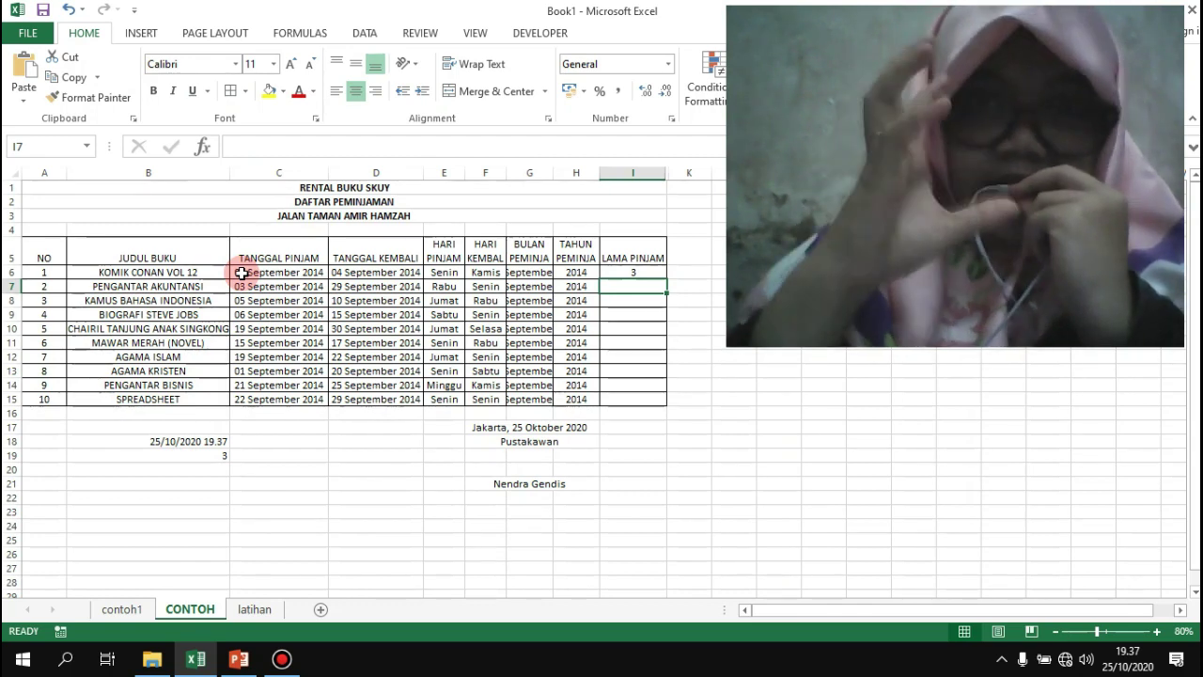
Apply the Short Date format to the loan and return dates in C6:D15.
left_click_drag(242, 273, 393, 399)
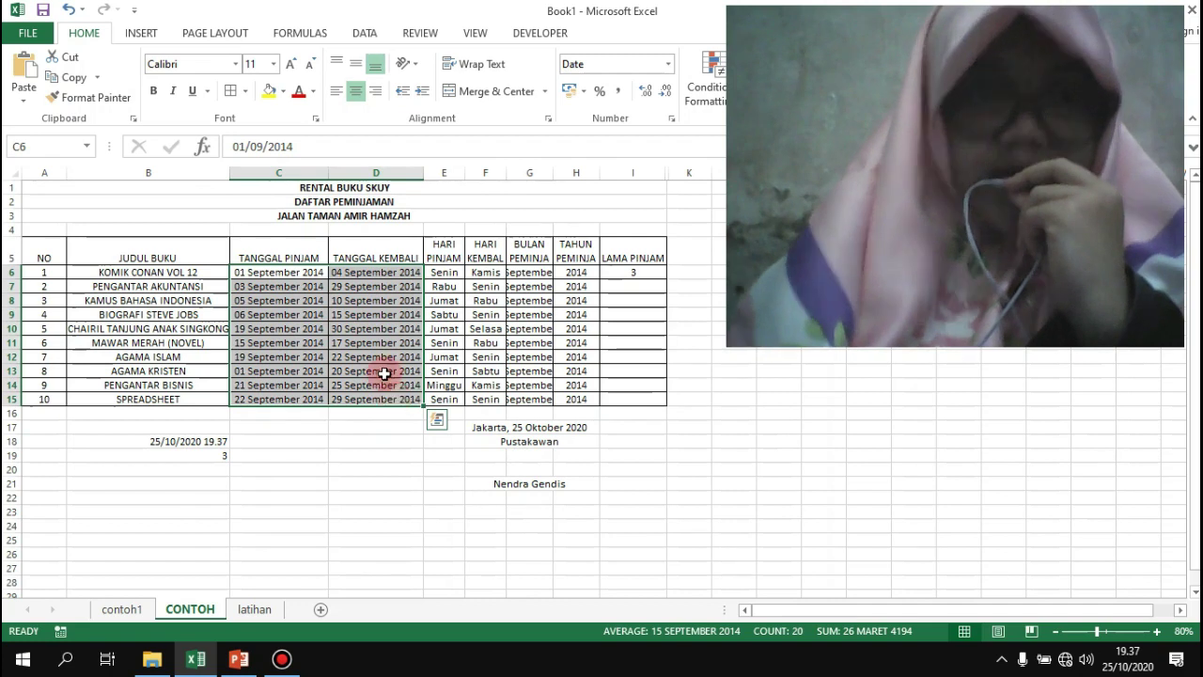
left_click(299, 285)
left_click(261, 272)
left_click_drag(261, 271, 402, 397)
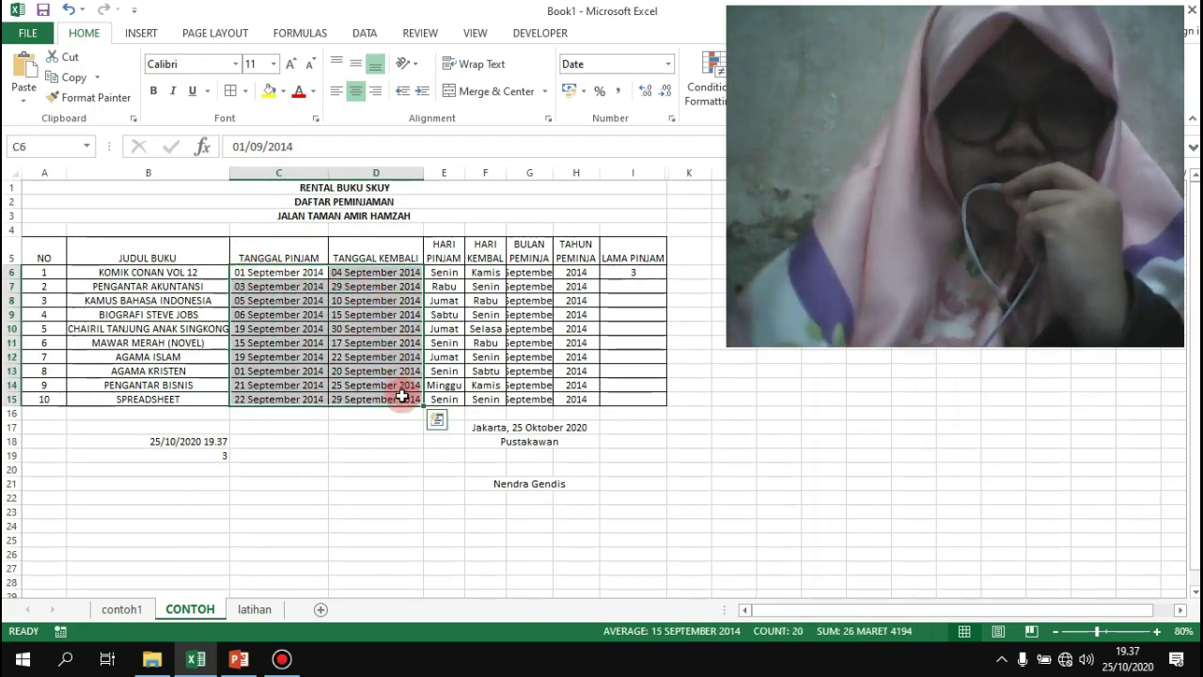
left_click(668, 63)
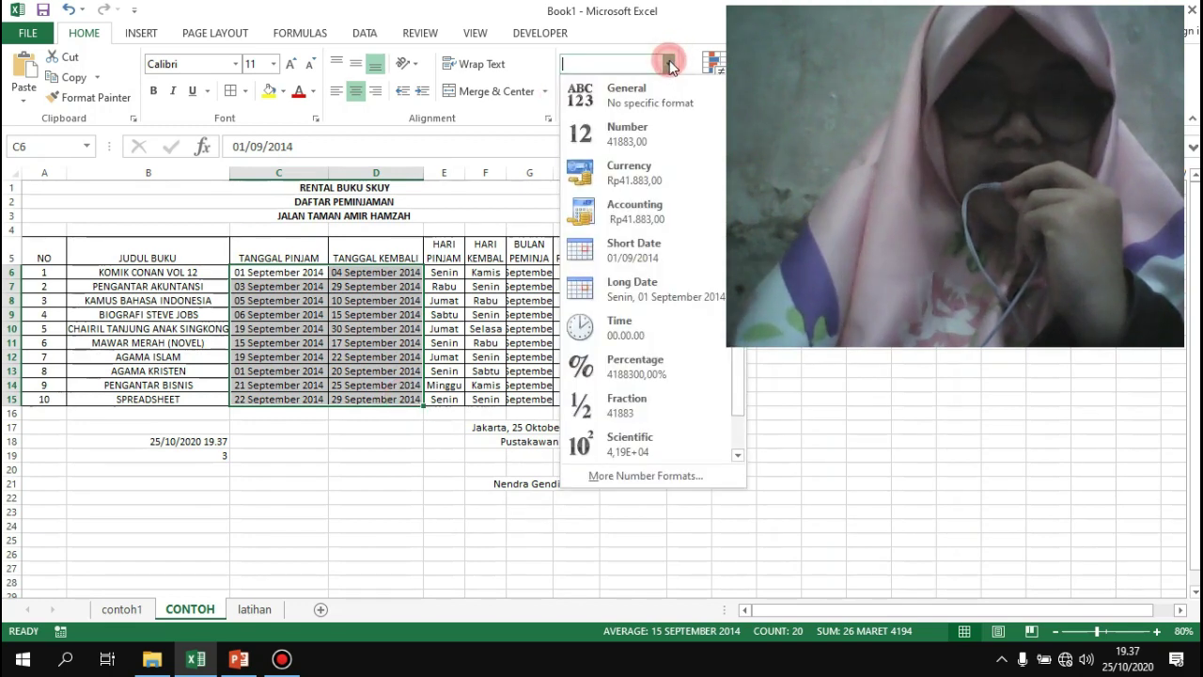
left_click(645, 267)
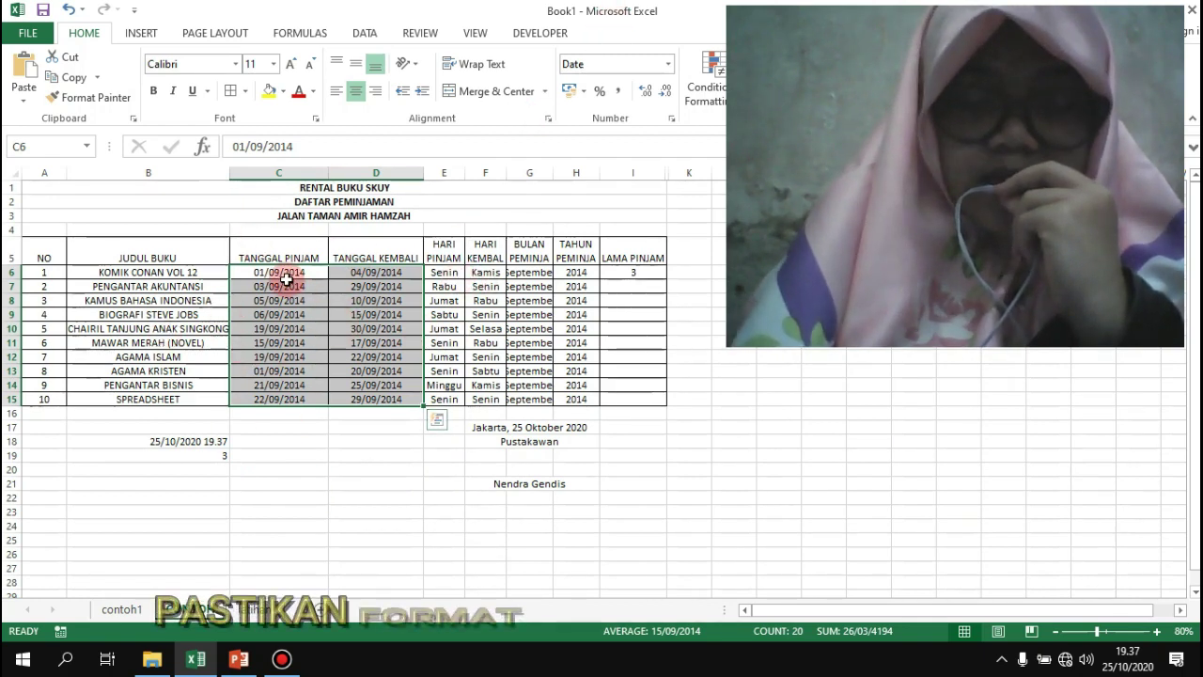
Format the loan and return dates in C6:D15 with the Date type 14 Maret 2012, using the Indonesian locale.
left_click(309, 330)
left_click_drag(380, 365, 381, 407)
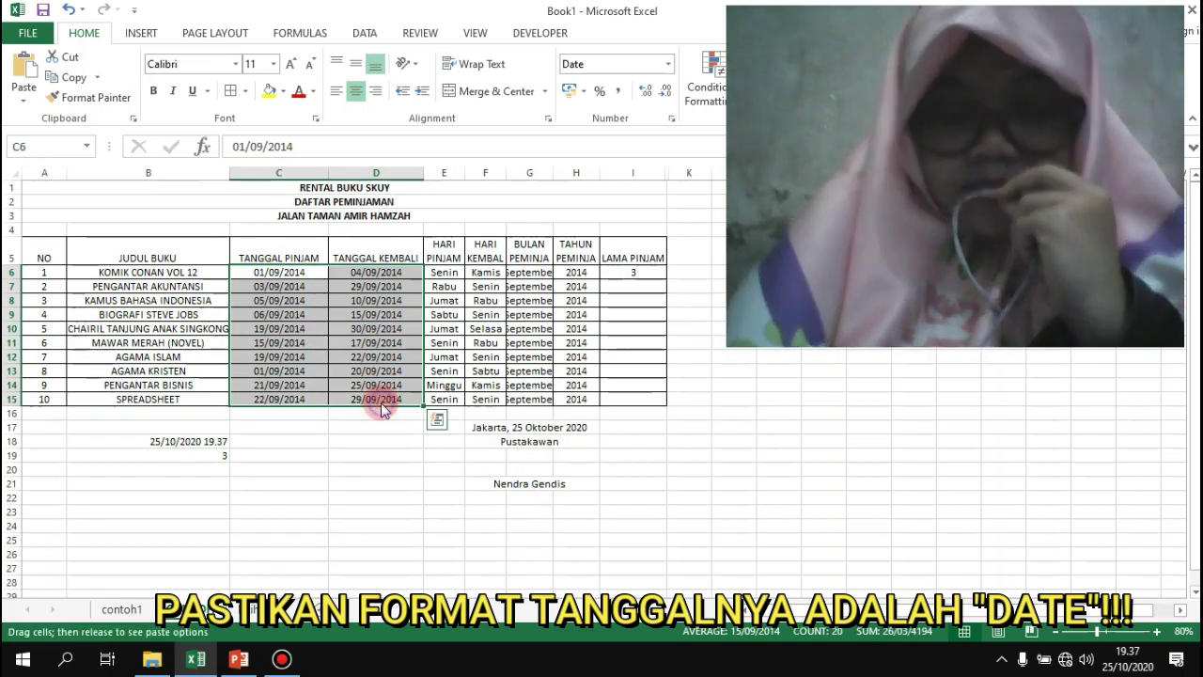
right_click(378, 306)
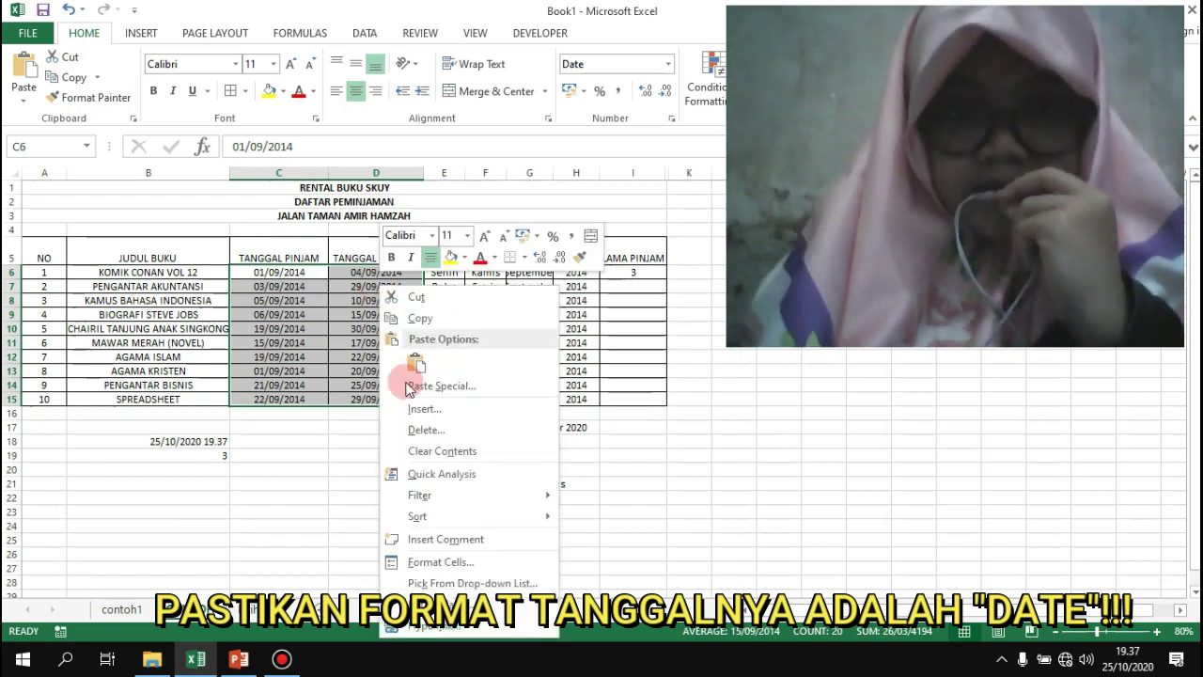
left_click(451, 560)
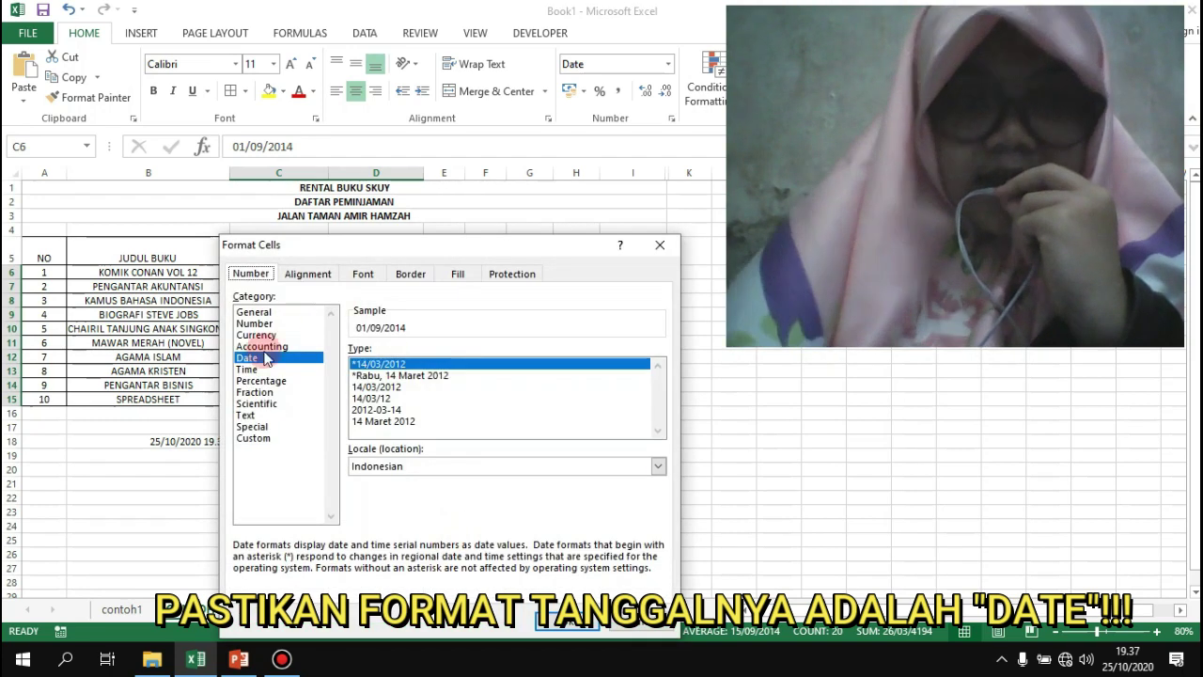
left_click(401, 422)
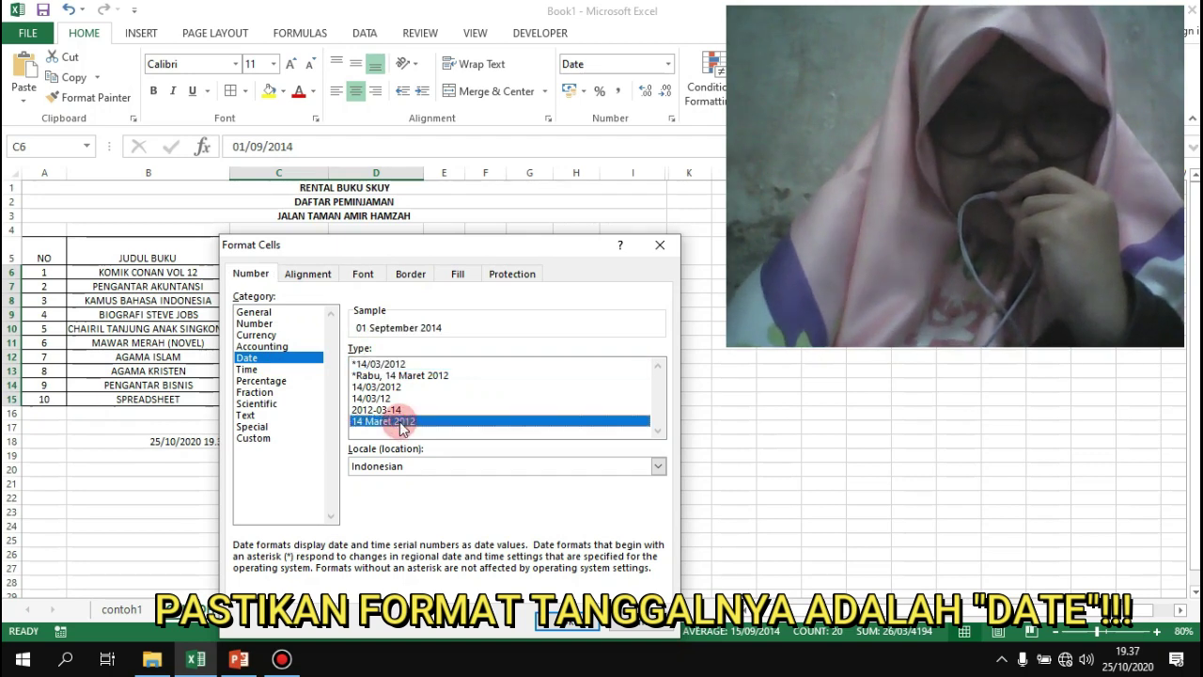
left_click(567, 616)
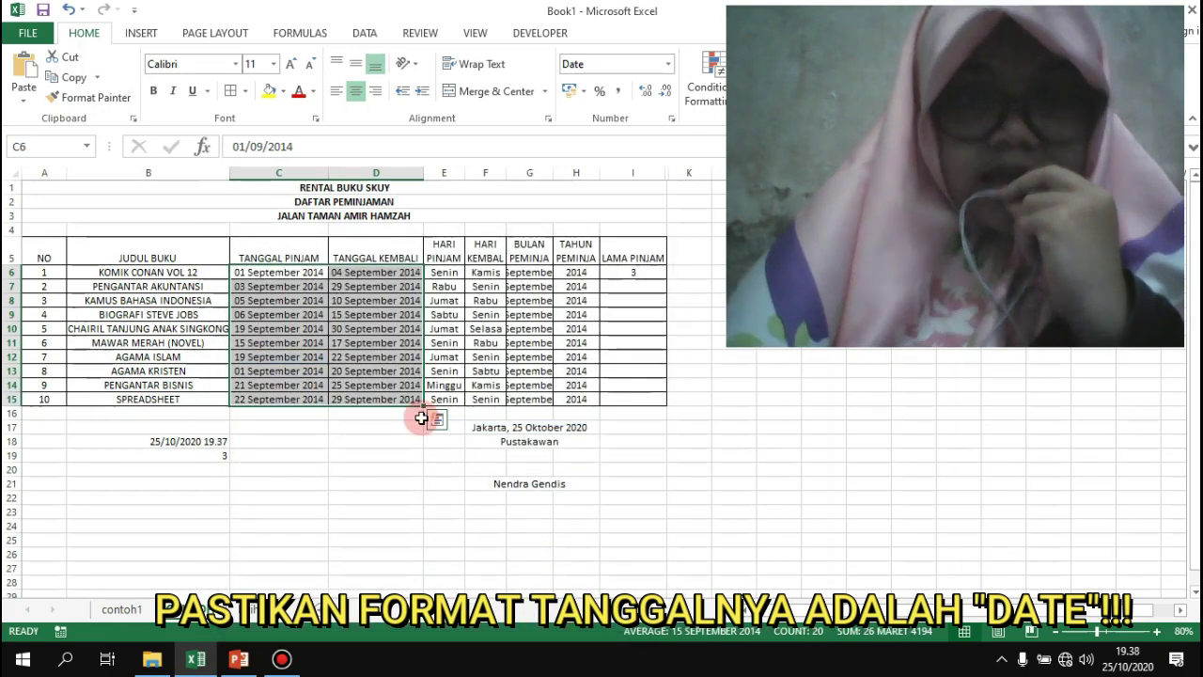
left_click(355, 337)
left_click_drag(247, 274, 386, 400)
left_click(472, 498)
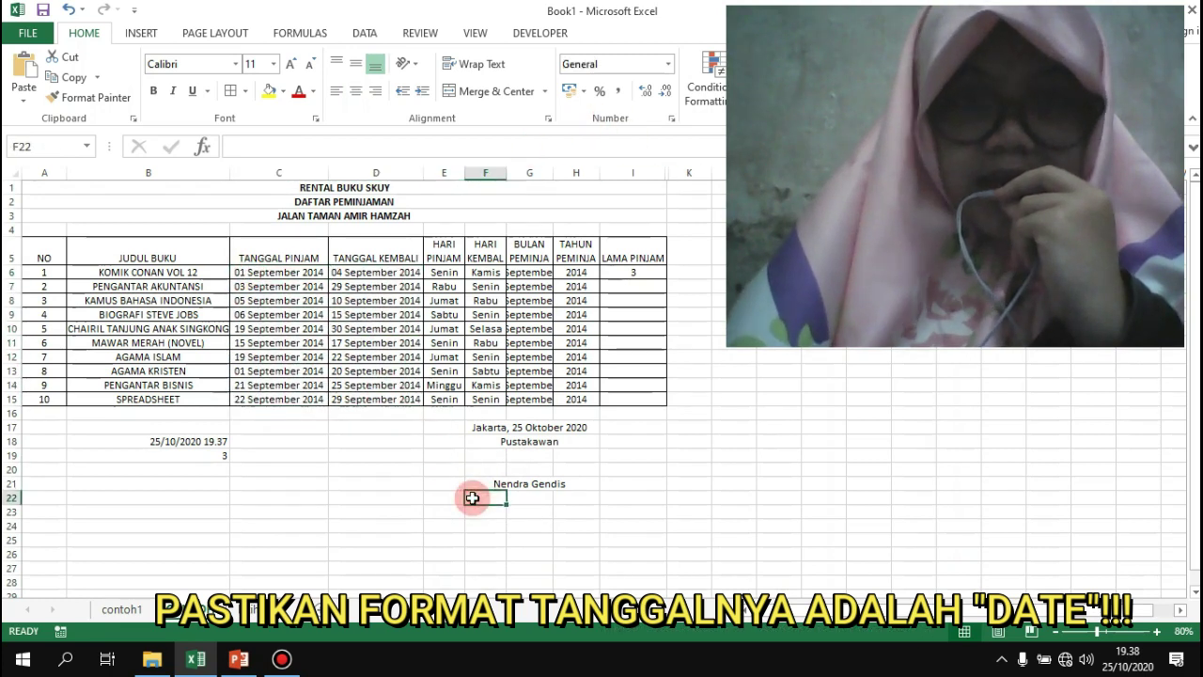
left_click(451, 287)
left_click(283, 273)
left_click_drag(322, 291, 377, 403)
left_click(484, 299)
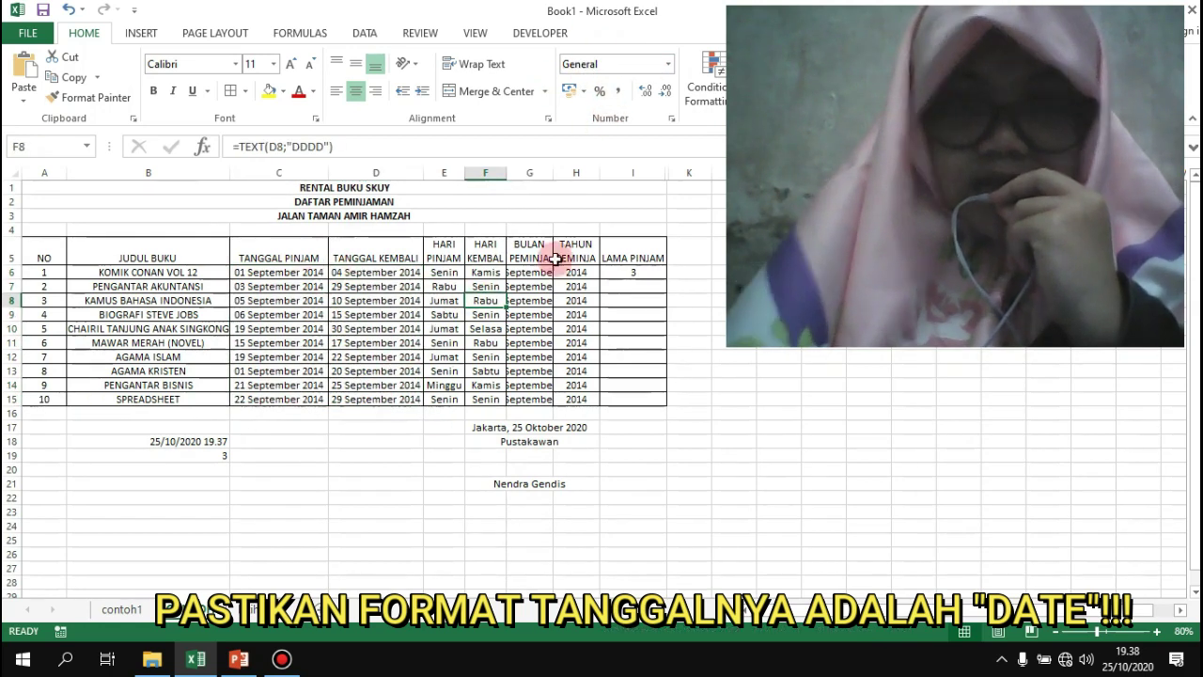
left_click(627, 273)
left_click_drag(273, 272, 389, 402)
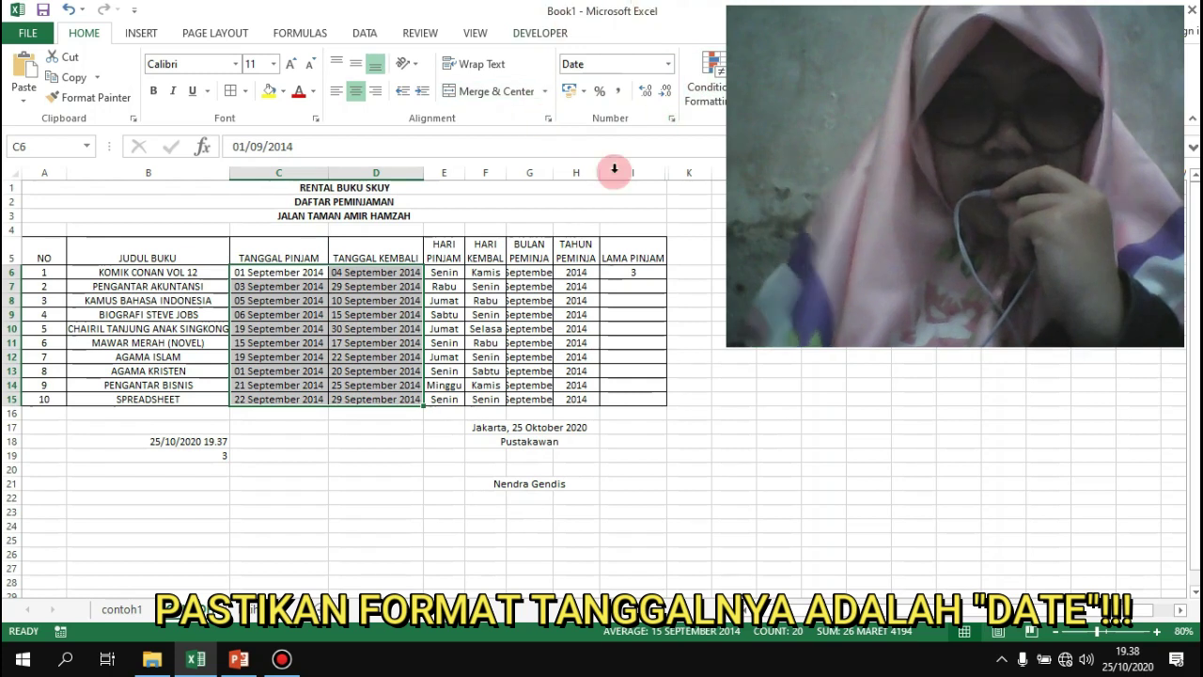
left_click(695, 103)
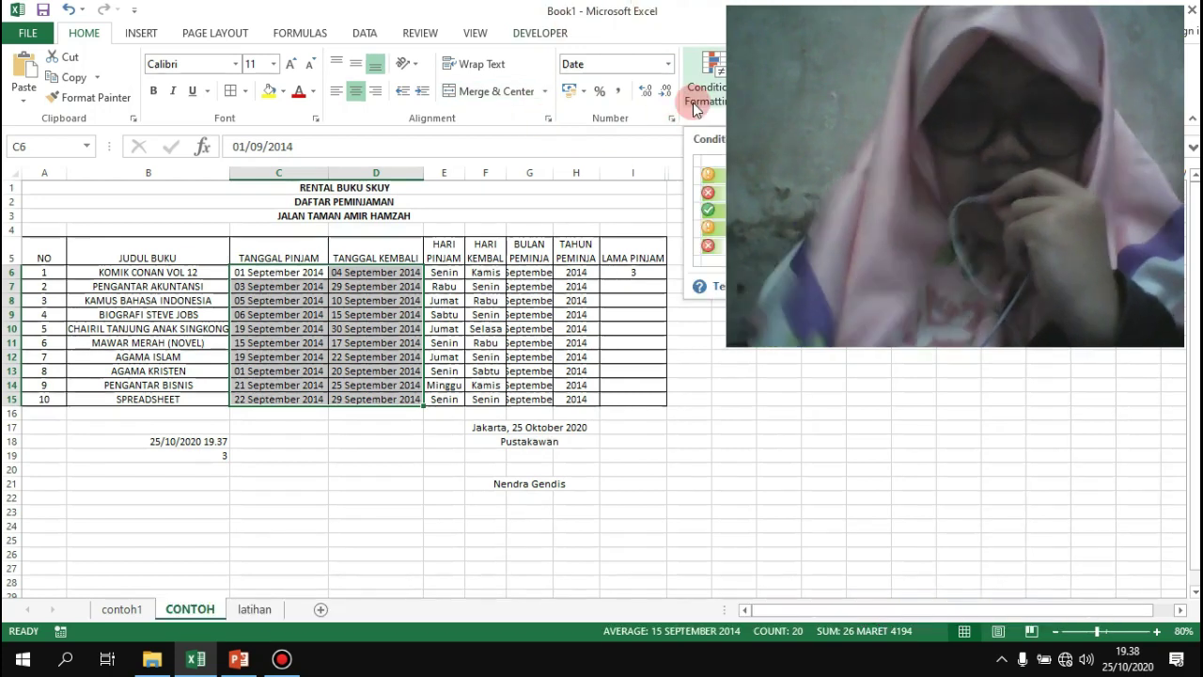
Fill the loan duration formula from I6 down to I15.
left_click(643, 273)
left_click_drag(668, 278, 664, 410)
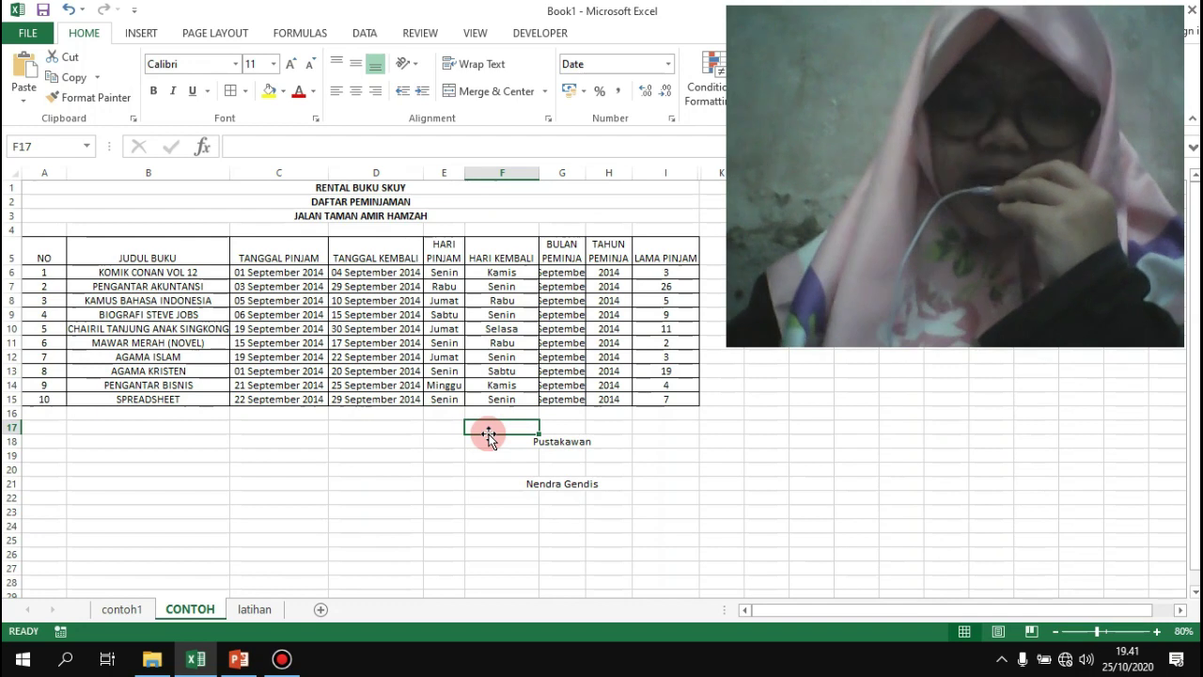
Enter the formula =TODAY() in cell F17 to return the current date.
type("=t")
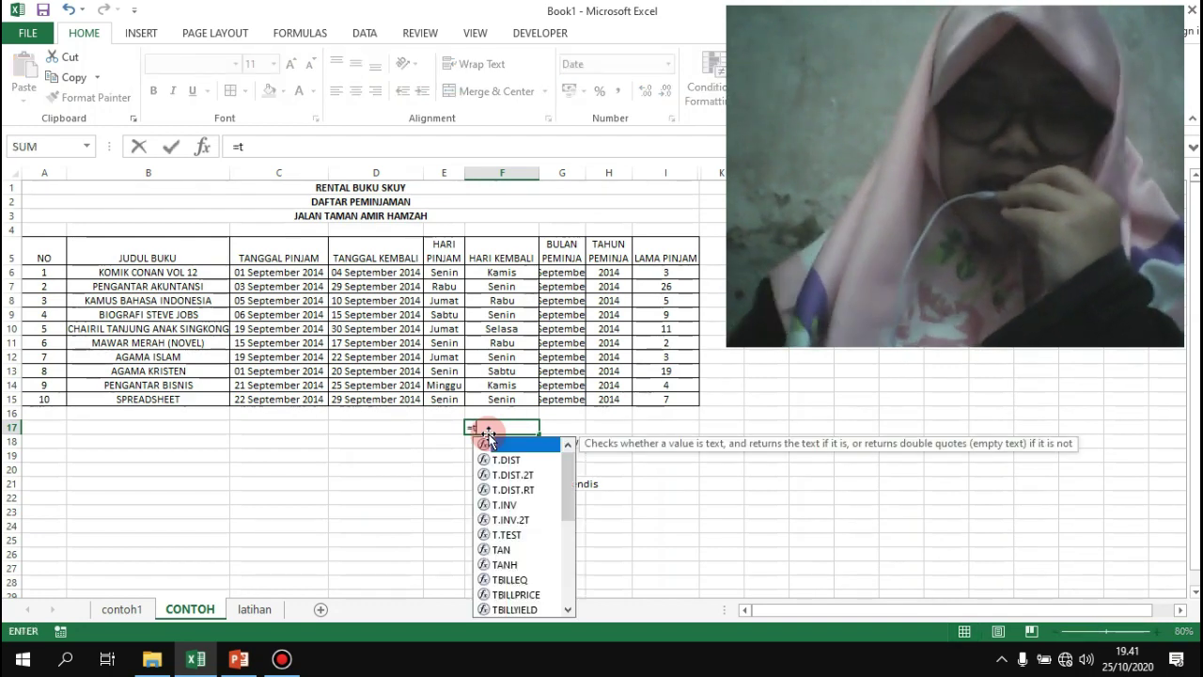
type("oday")
double_click(488, 440)
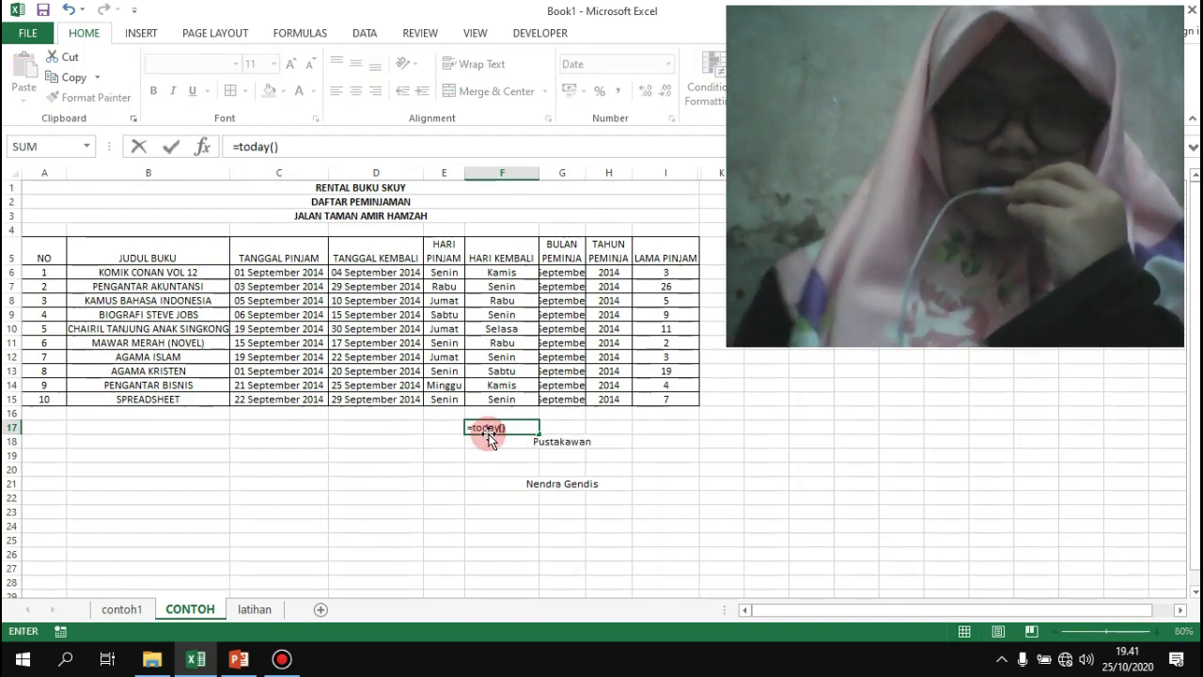
key("Return")
left_click(486, 427)
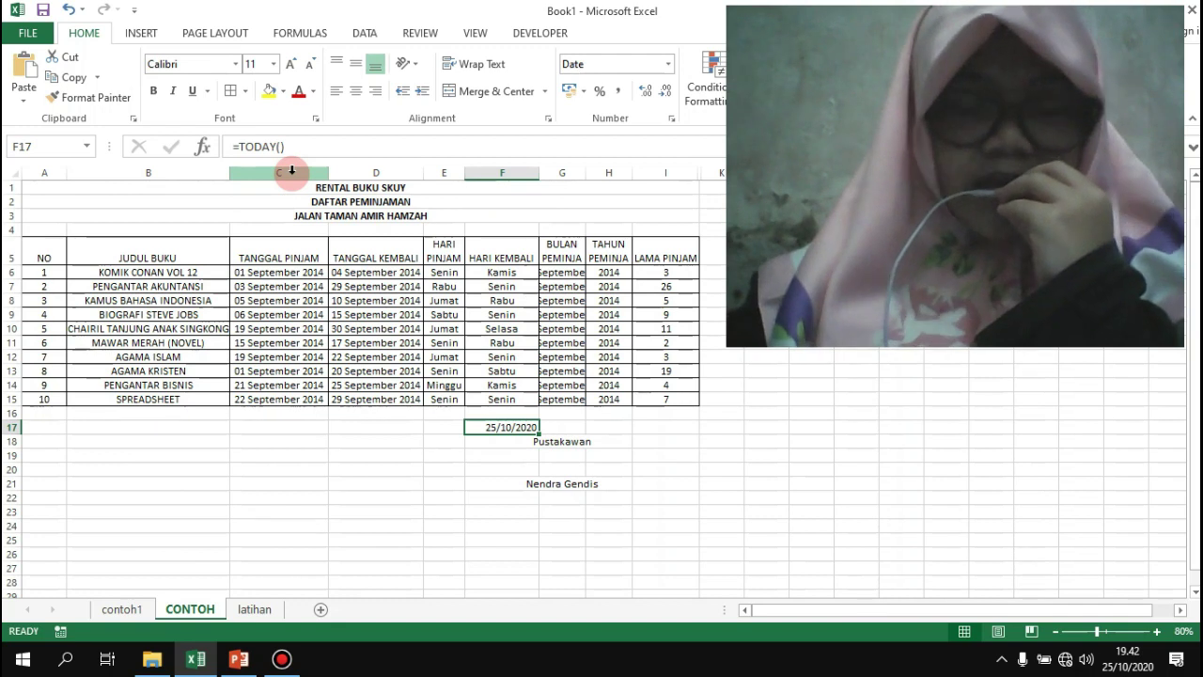
Enter ="Jakarta, "&TEXT(TODAY();"dd mmmm yyyy") in cell F16, accepting the correction that adds the closing parenthesis.
key("Down")
key("Up")
key("Up")
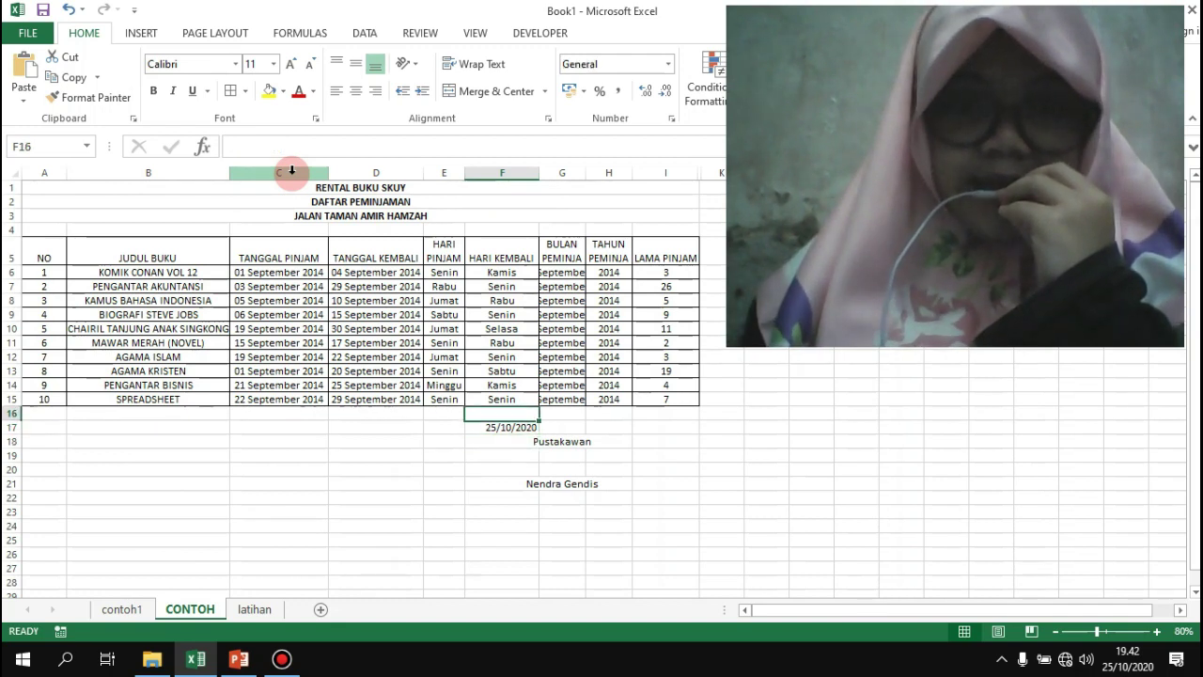
type("=\"J")
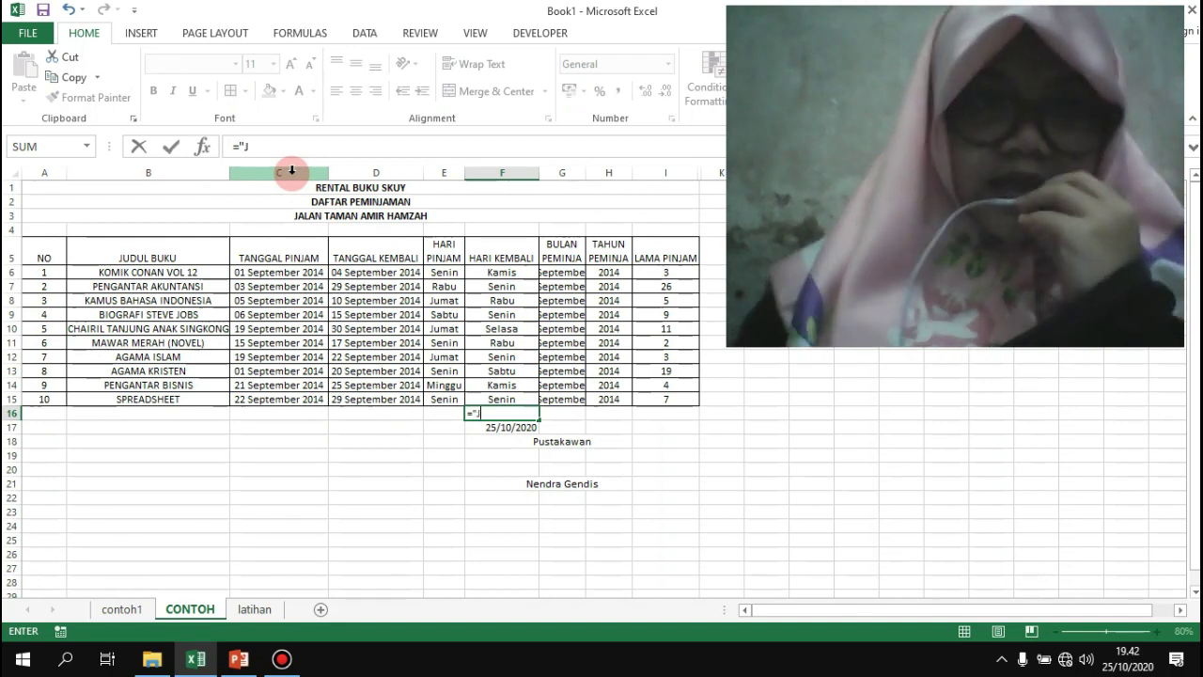
type("akarta,")
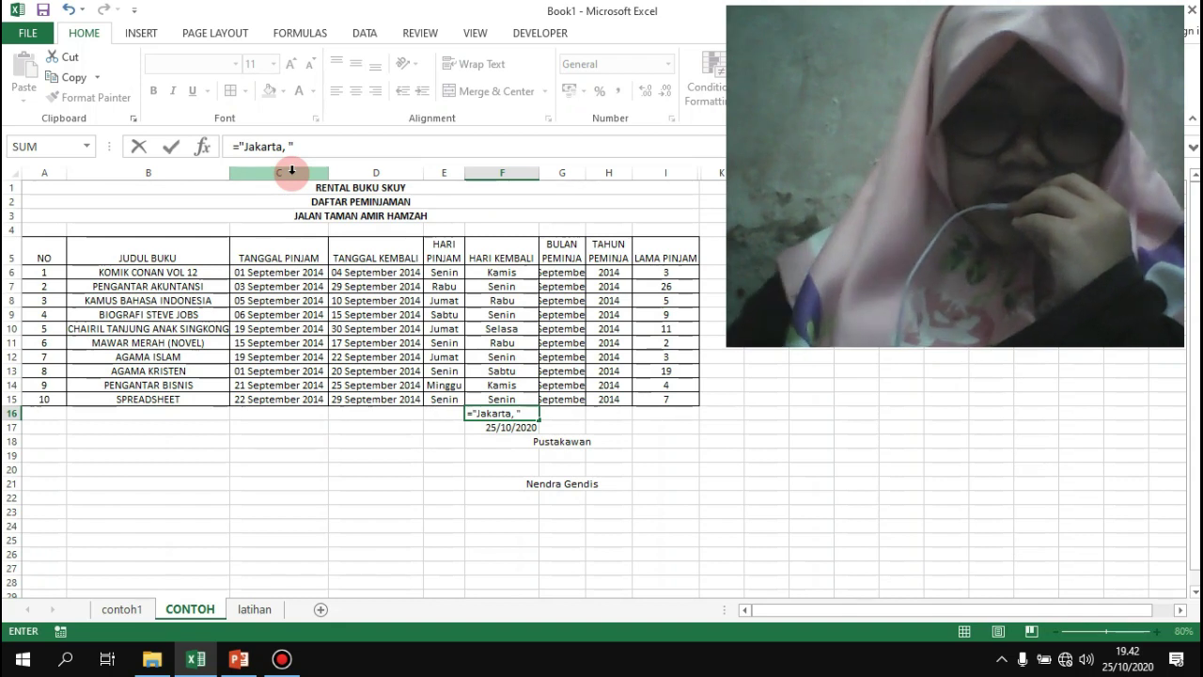
type("&")
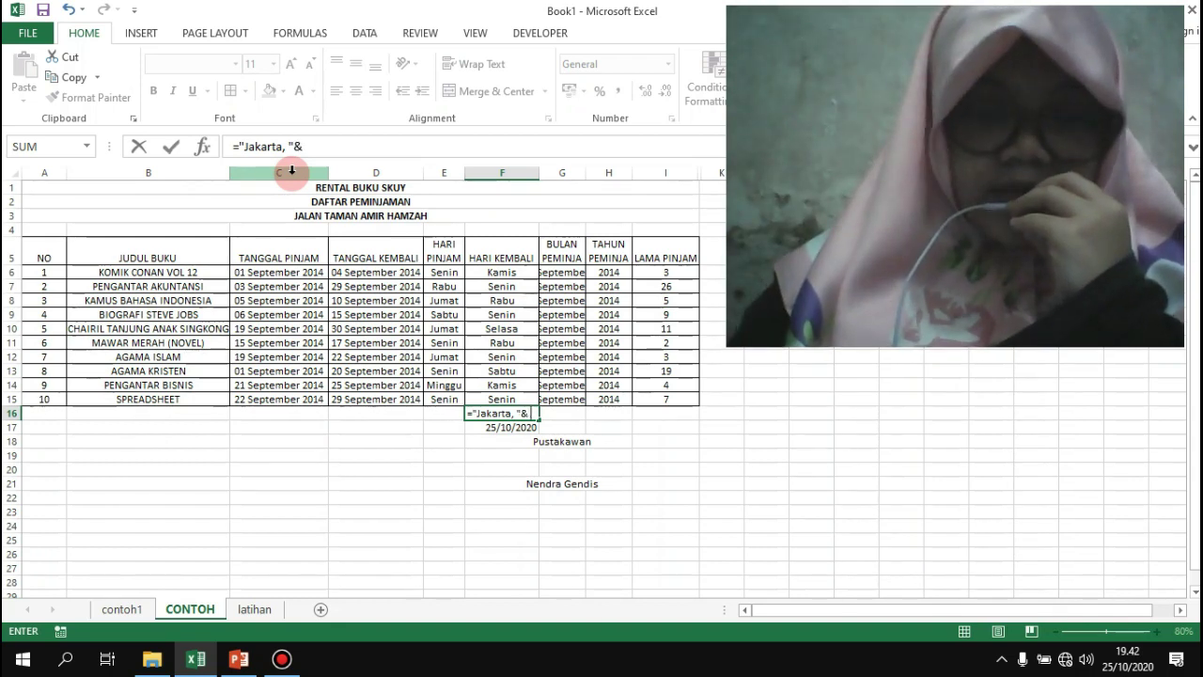
type(" te")
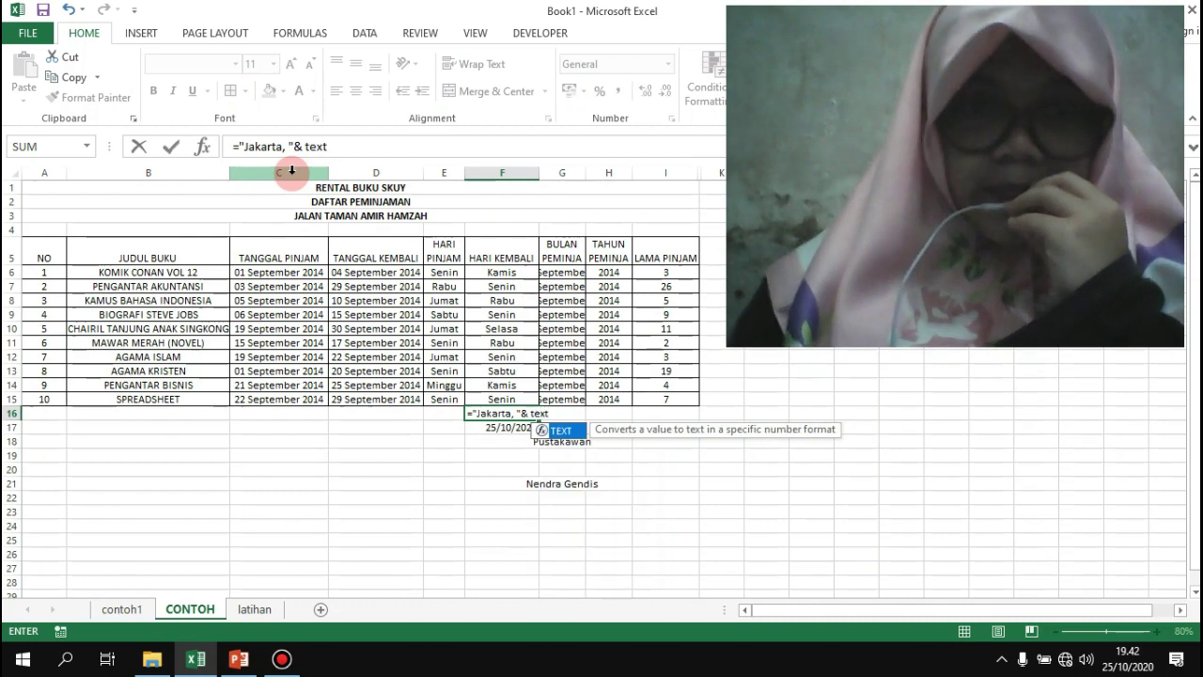
type("xt")
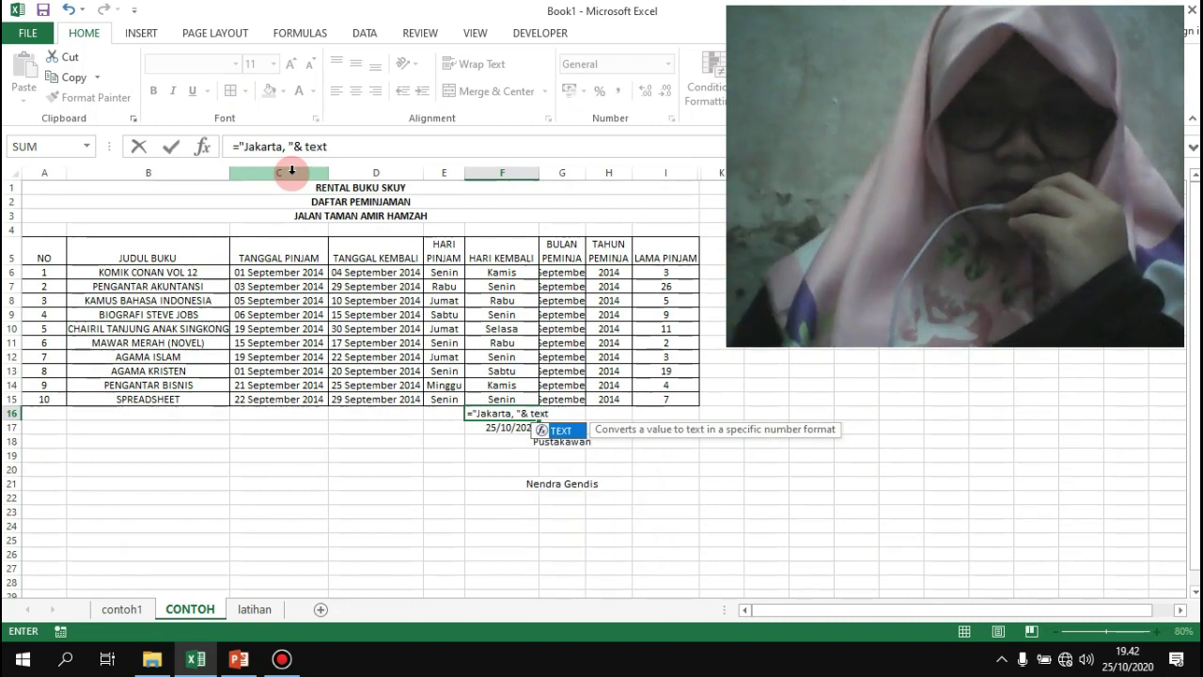
type("(")
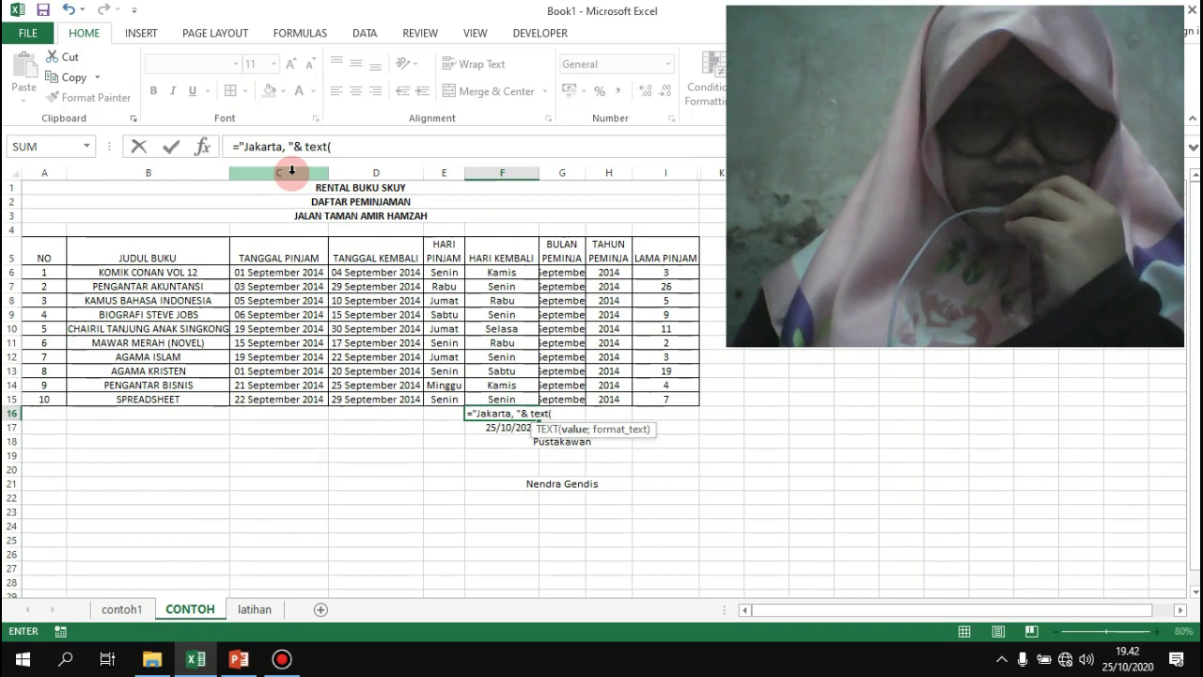
type("toda")
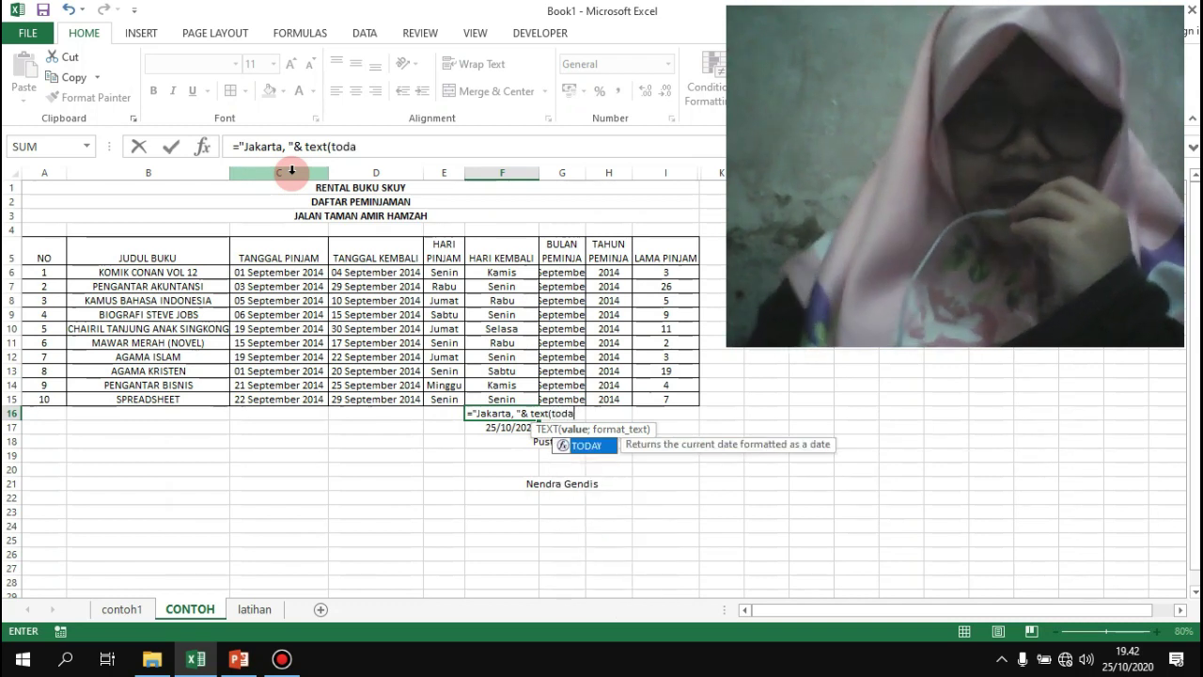
type("y()")
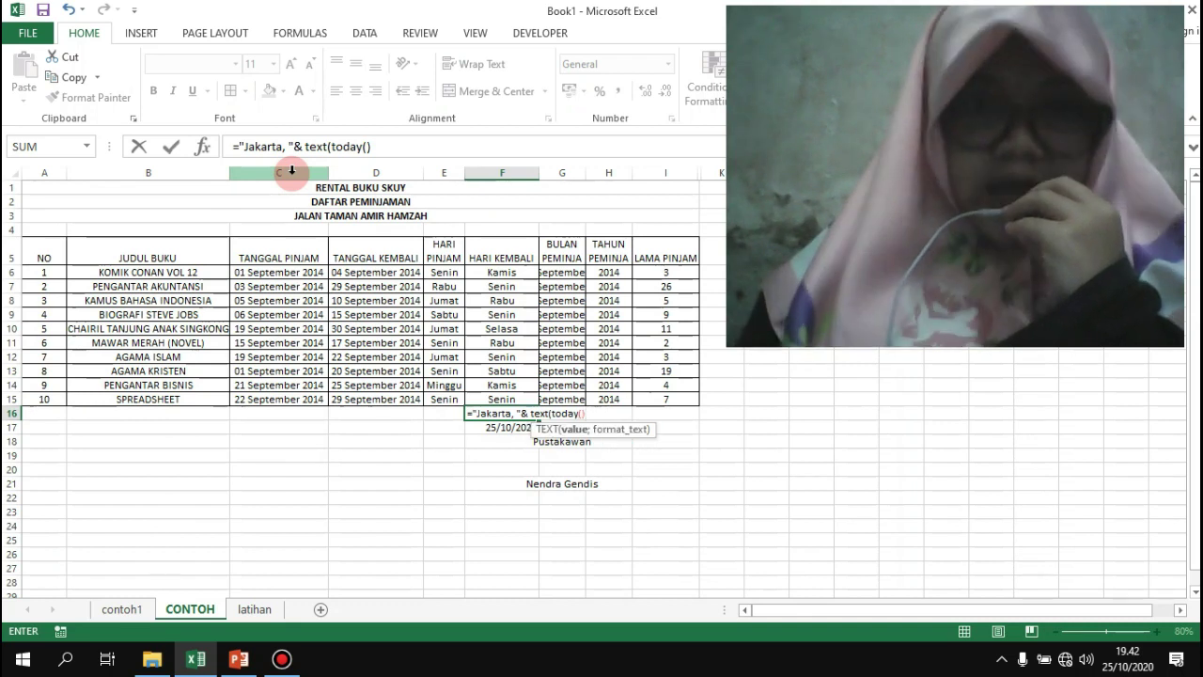
type(";\"dd")
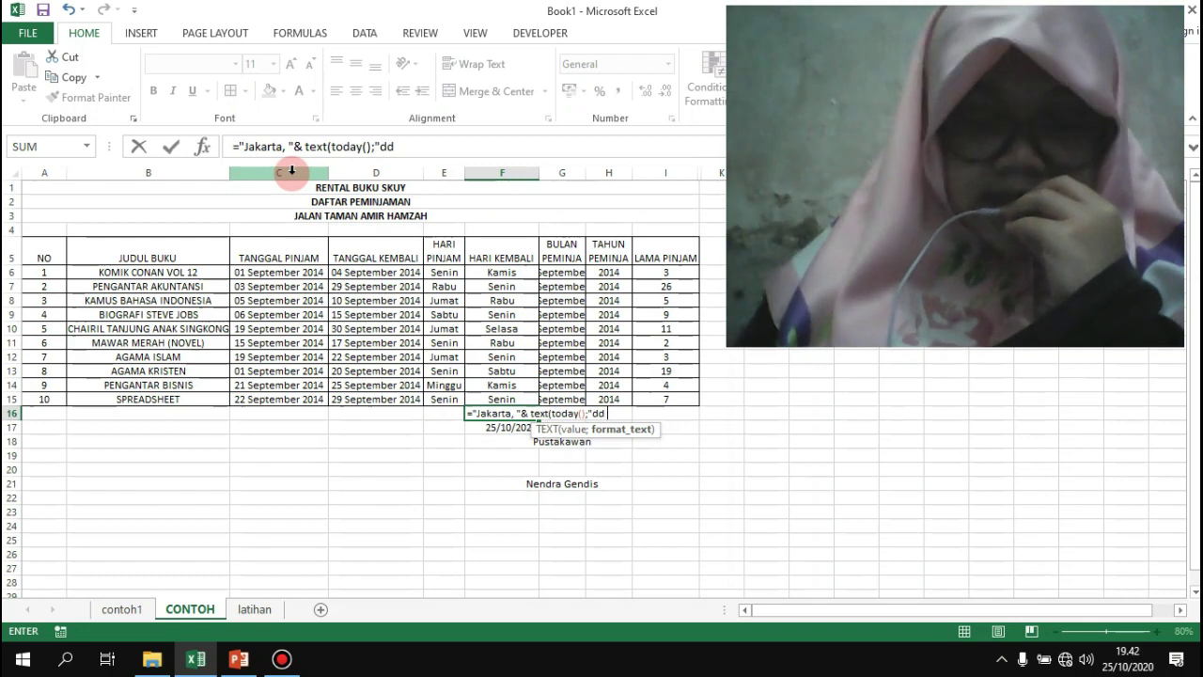
type("mmmm yyyy\"")
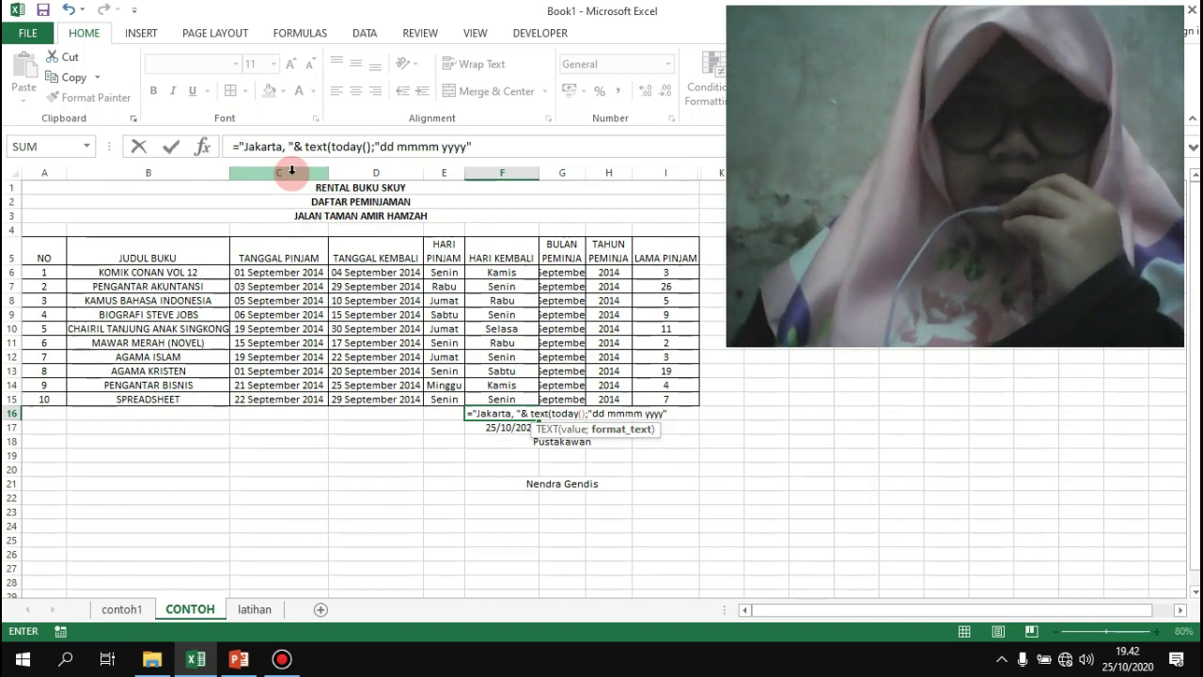
key("Return")
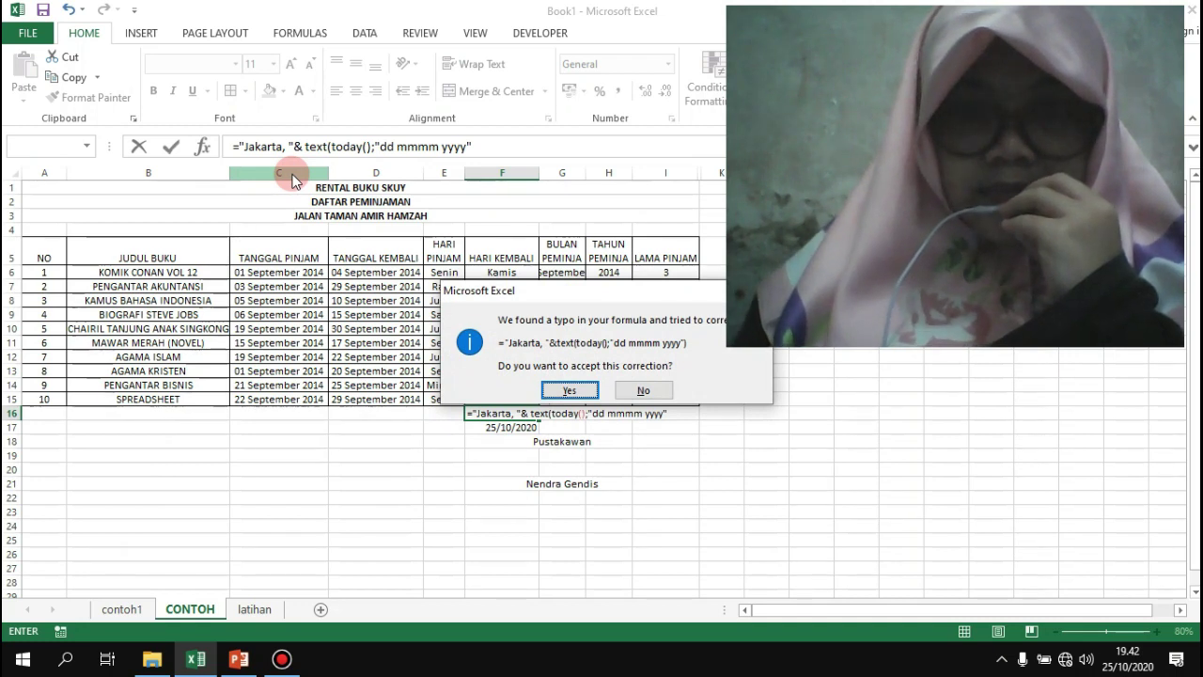
key("Return")
key("Up")
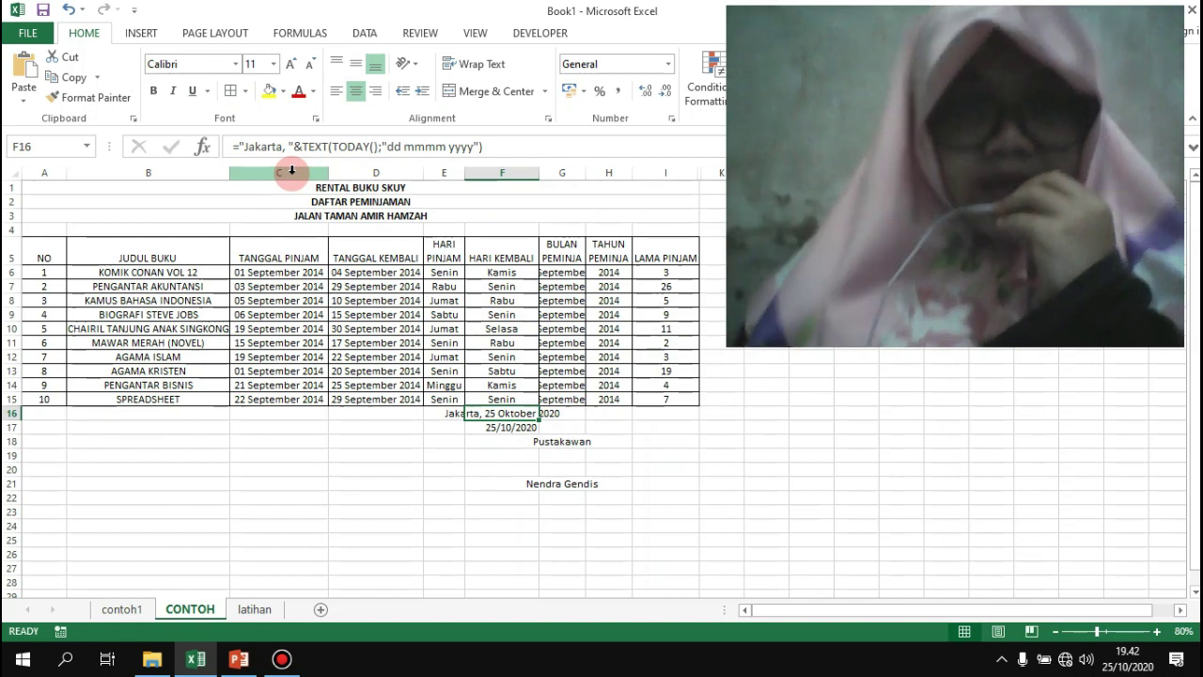
key("Down")
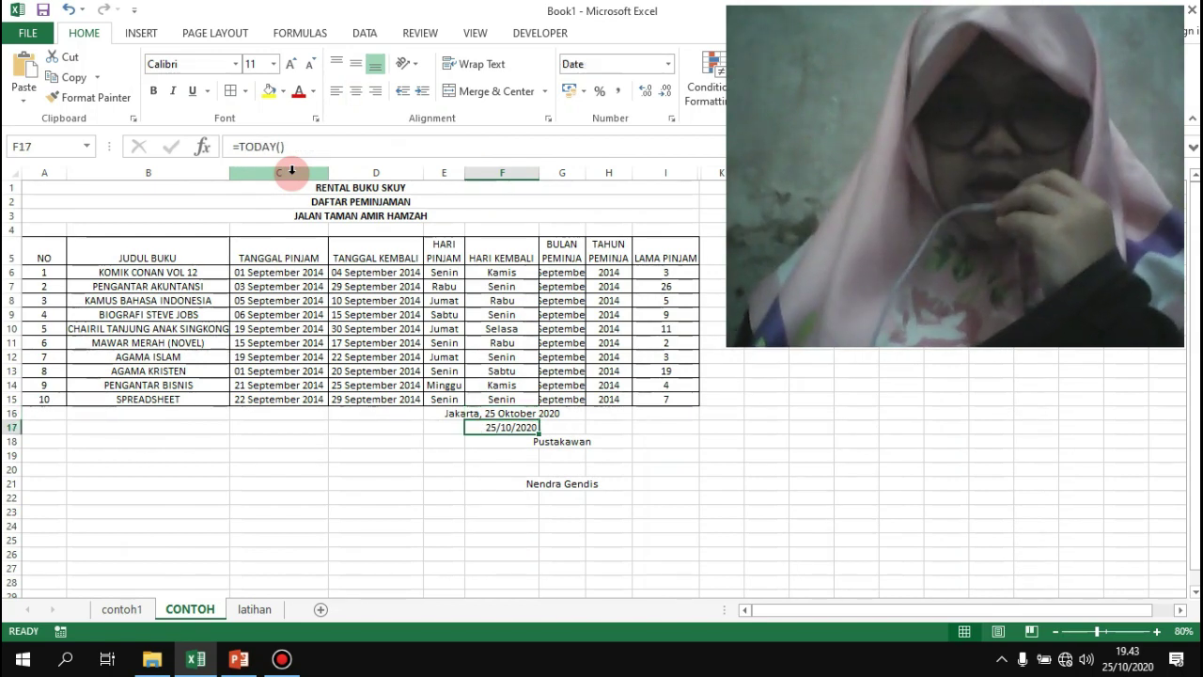
key("Up")
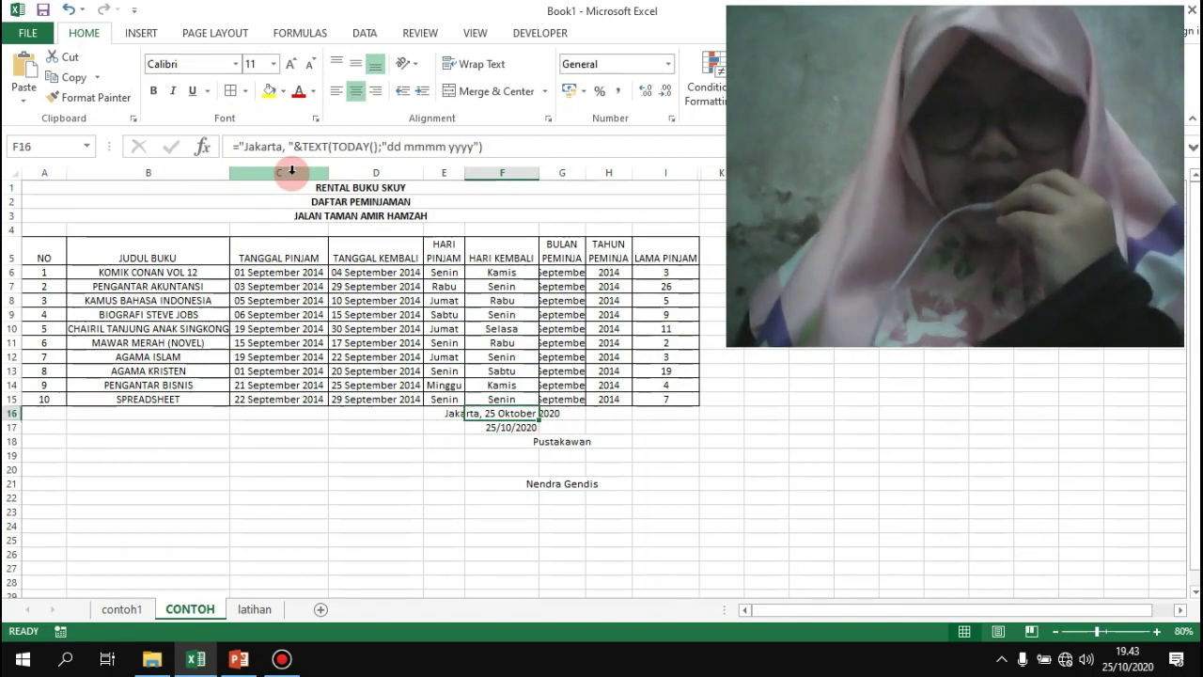
key("Down")
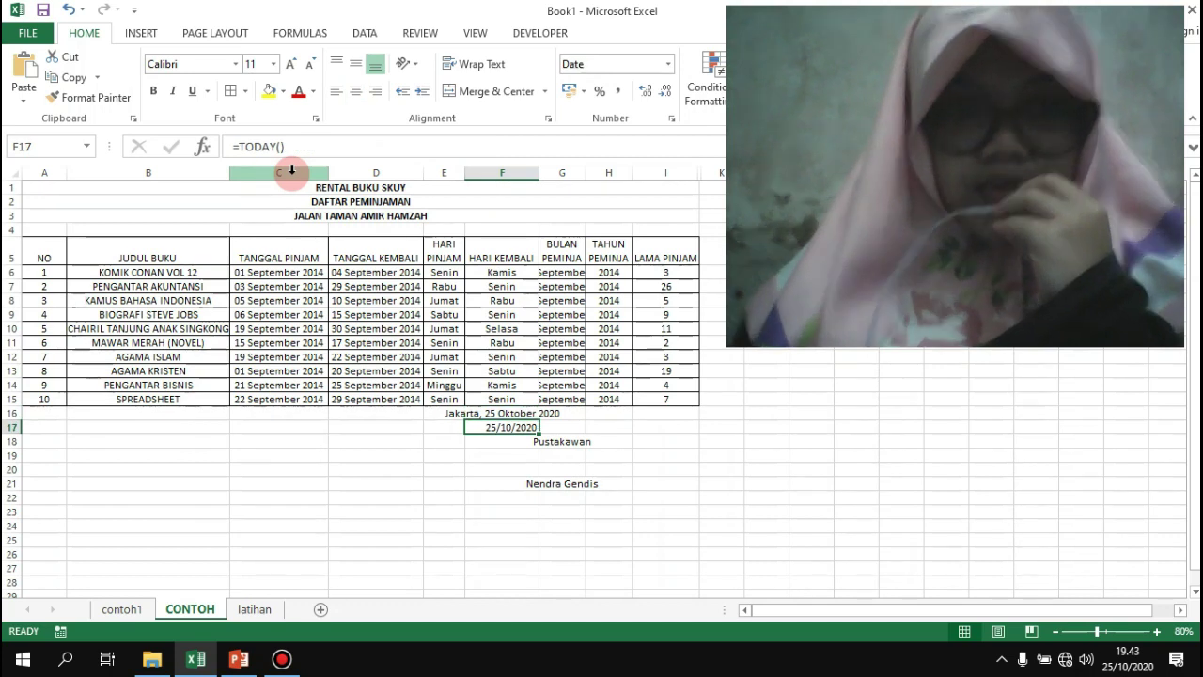